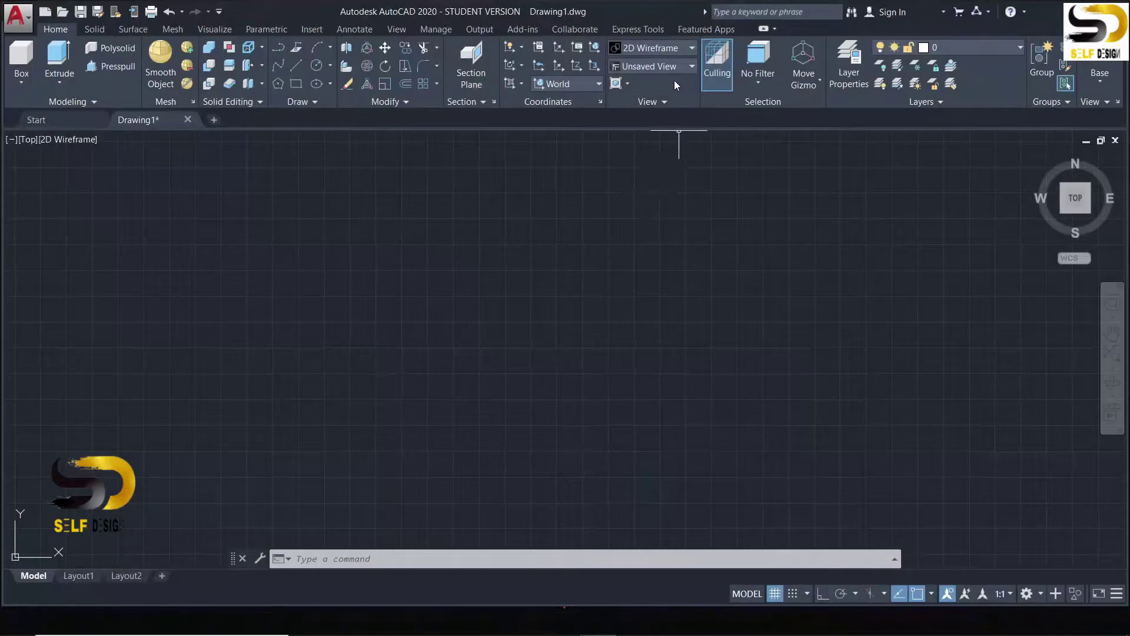
- Switch to the Front view and pan so the origin sits lower-left
{"action": "left_click", "coordinate": [664, 66]}
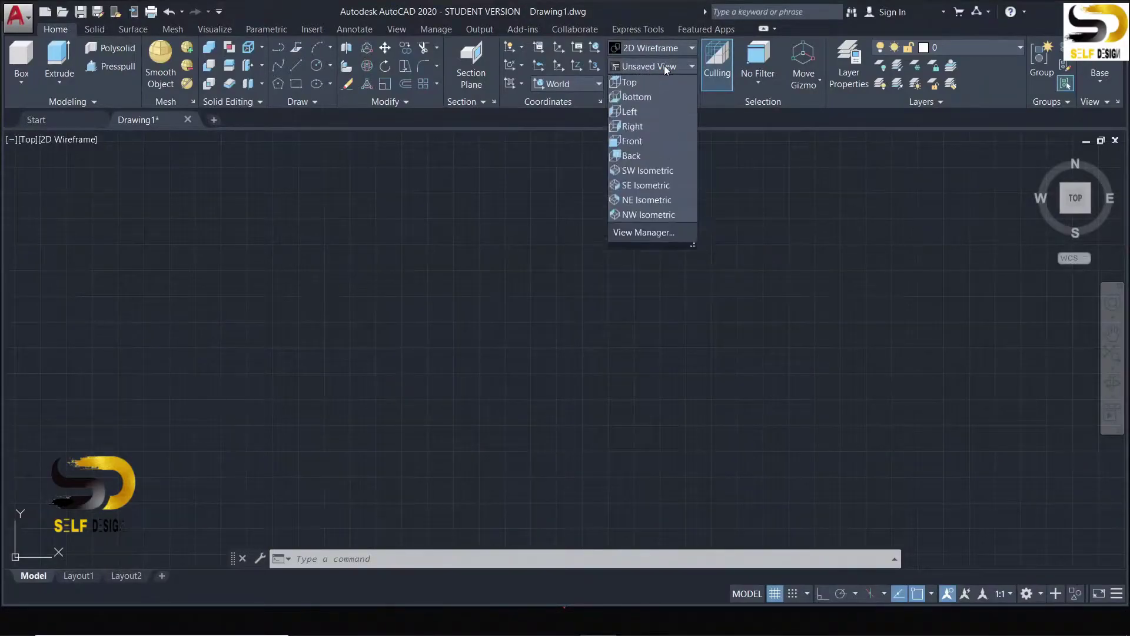
{"action": "left_click", "coordinate": [641, 141]}
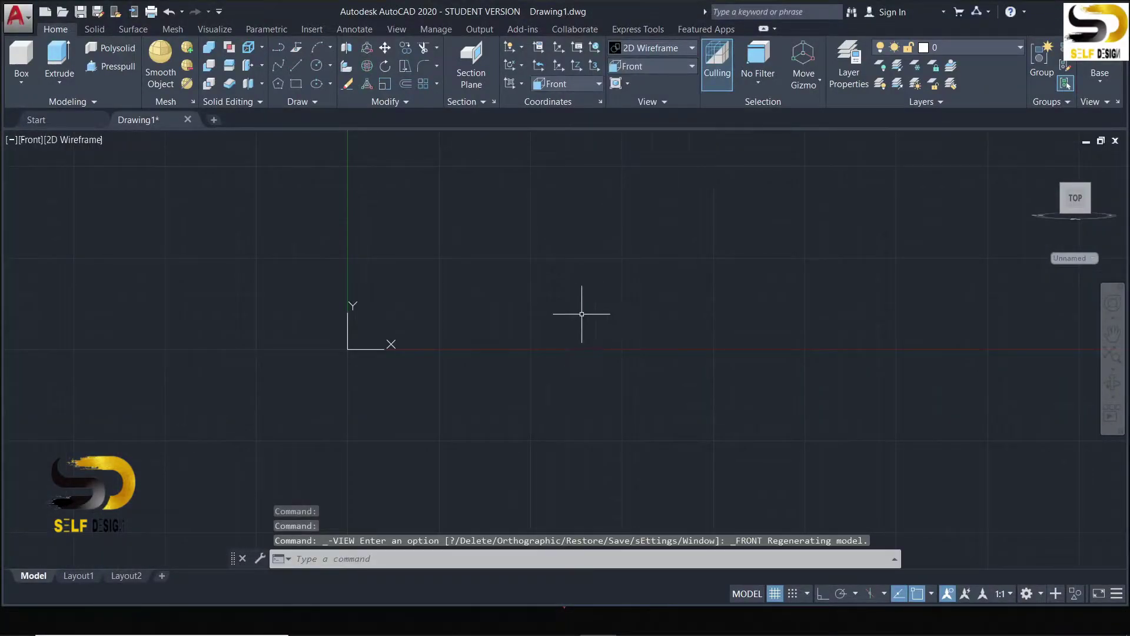
{"action": "middle_click_drag", "start_coordinate": [653, 224], "coordinate": [444, 444]}
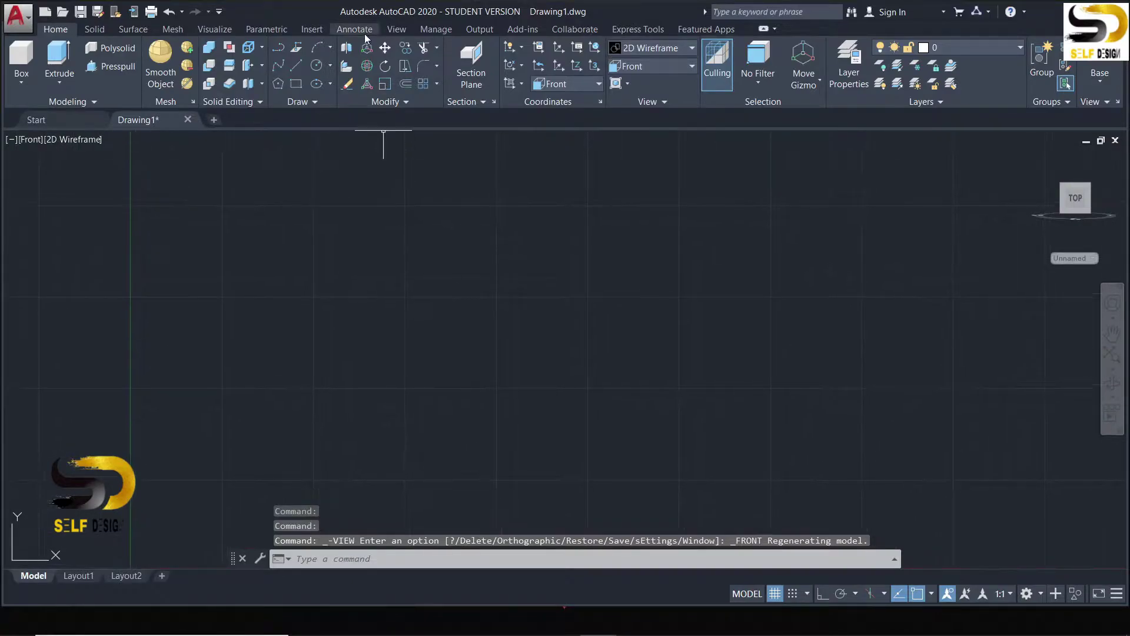
- With Ortho on, draw the rectangle's 70-unit top edge and 30-unit side
{"action": "left_click", "coordinate": [296, 65]}
{"action": "left_click", "coordinate": [560, 216]}
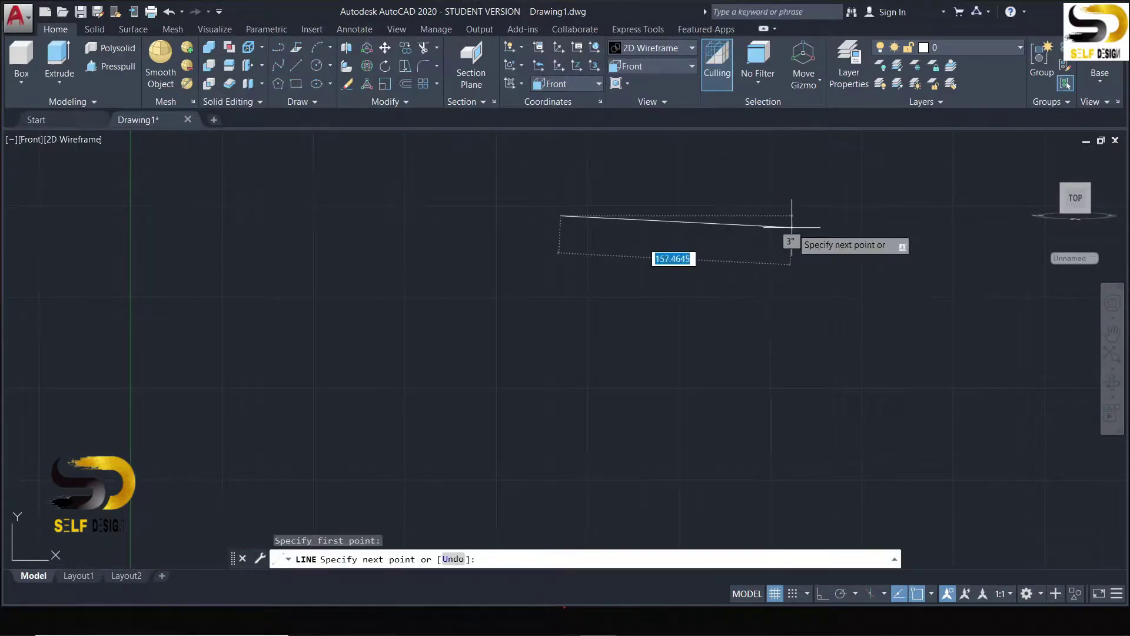
{"action": "key", "text": "F8"}
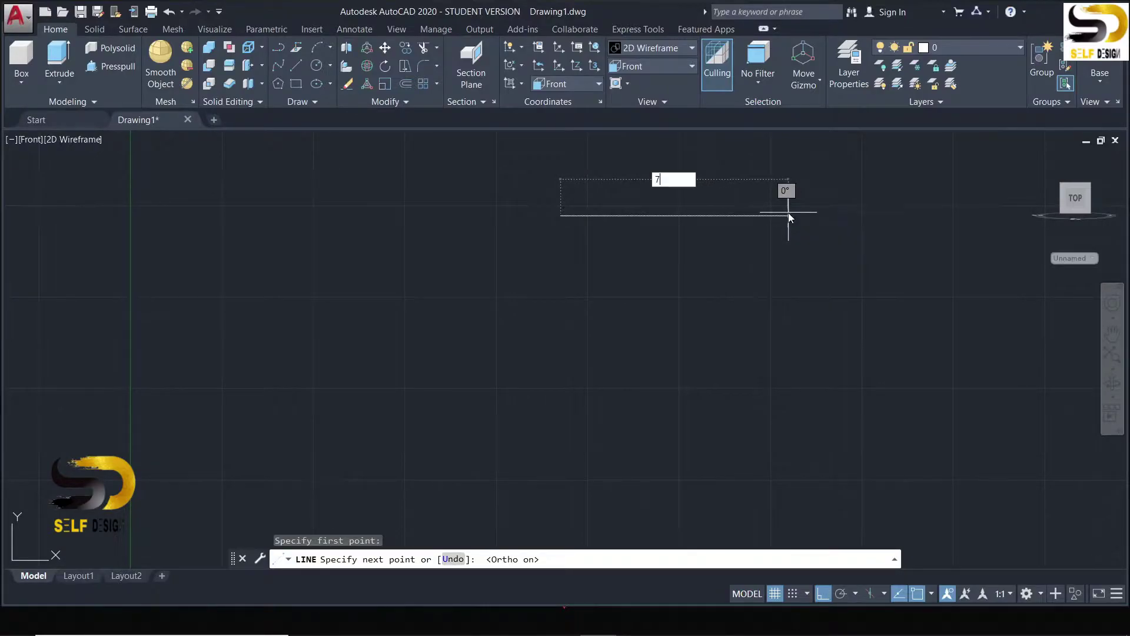
{"action": "type", "text": "70"}
{"action": "key", "text": "Return"}
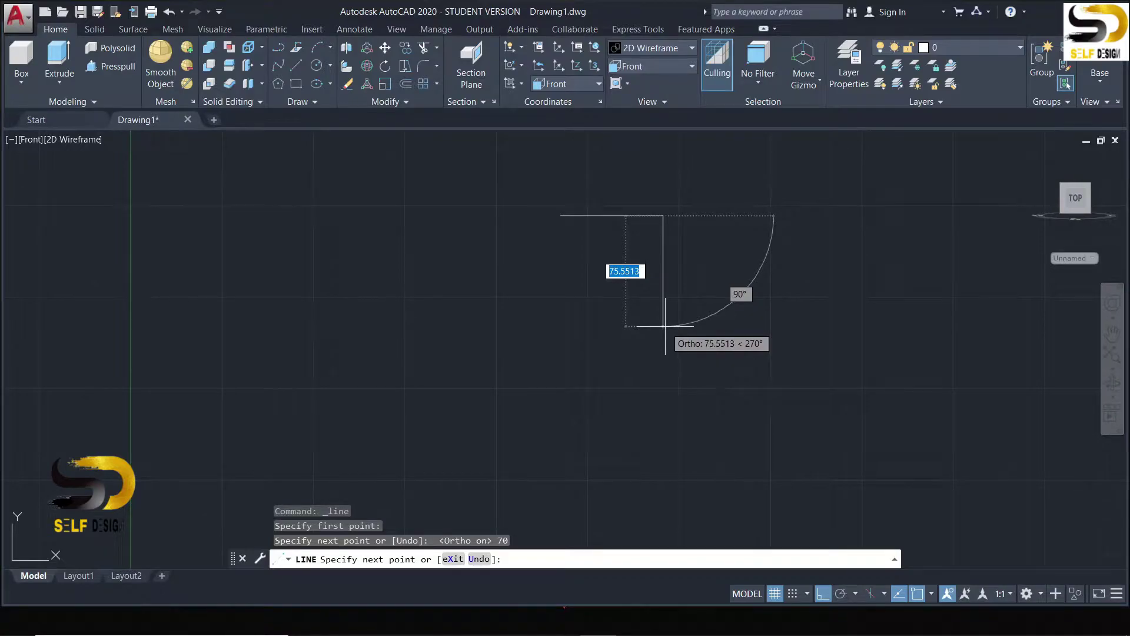
{"action": "type", "text": "30"}
{"action": "key", "text": "Return"}
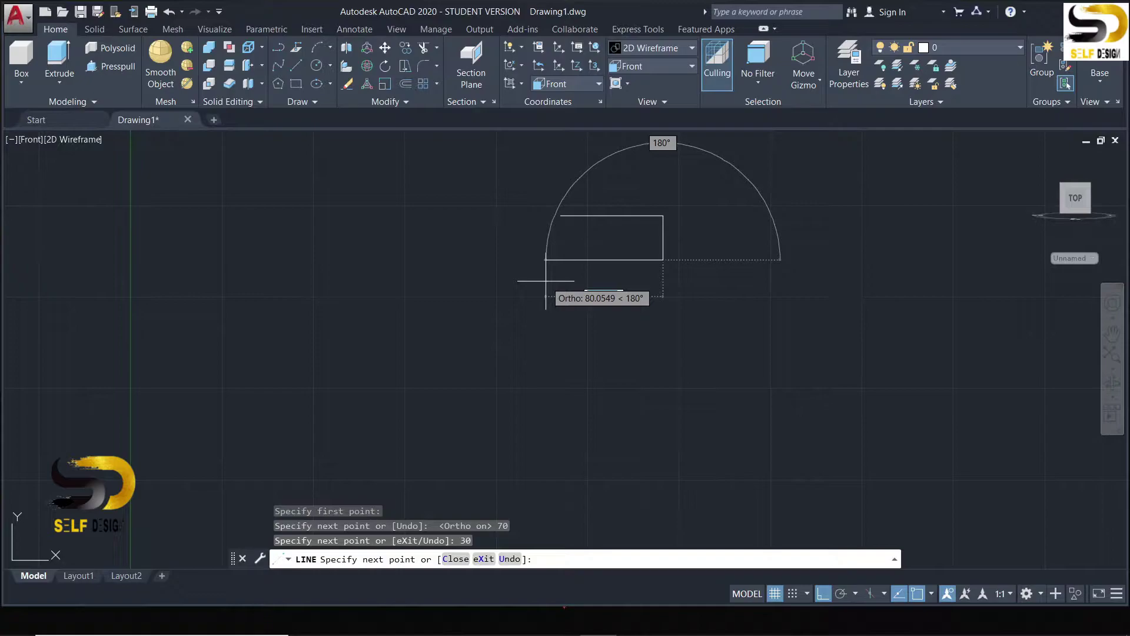
- Add the 70-unit bottom edge and close the rectangle at its starting corner
{"action": "type", "text": "70"}
{"action": "scroll", "coordinate": [546, 281], "scroll_direction": "up", "scroll_amount": 2}
{"action": "key", "text": "Return"}
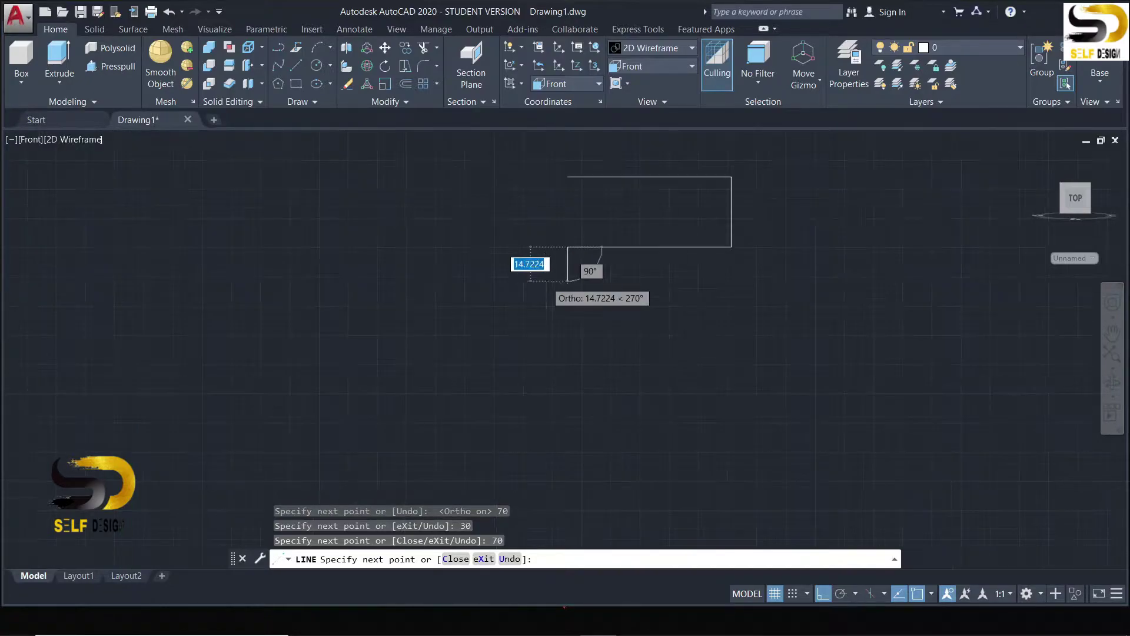
{"action": "scroll", "coordinate": [567, 281], "scroll_direction": "up", "scroll_amount": 3}
{"action": "scroll", "coordinate": [586, 404], "scroll_direction": "down", "scroll_amount": 5}
{"action": "scroll", "coordinate": [581, 364], "scroll_direction": "up", "scroll_amount": 4}
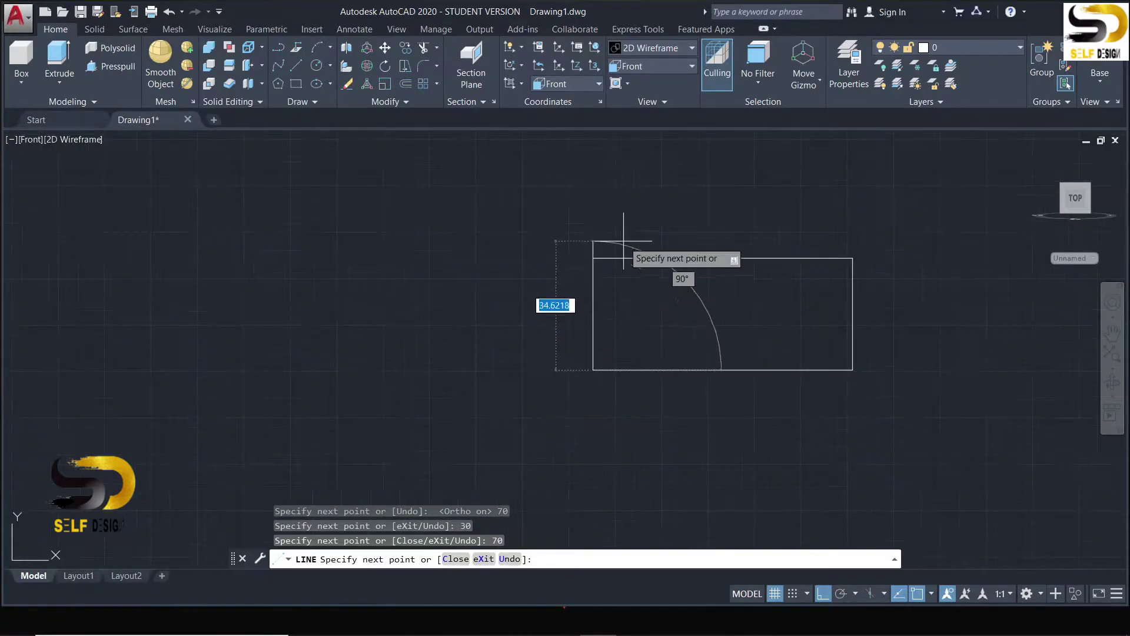
{"action": "left_click", "coordinate": [593, 258]}
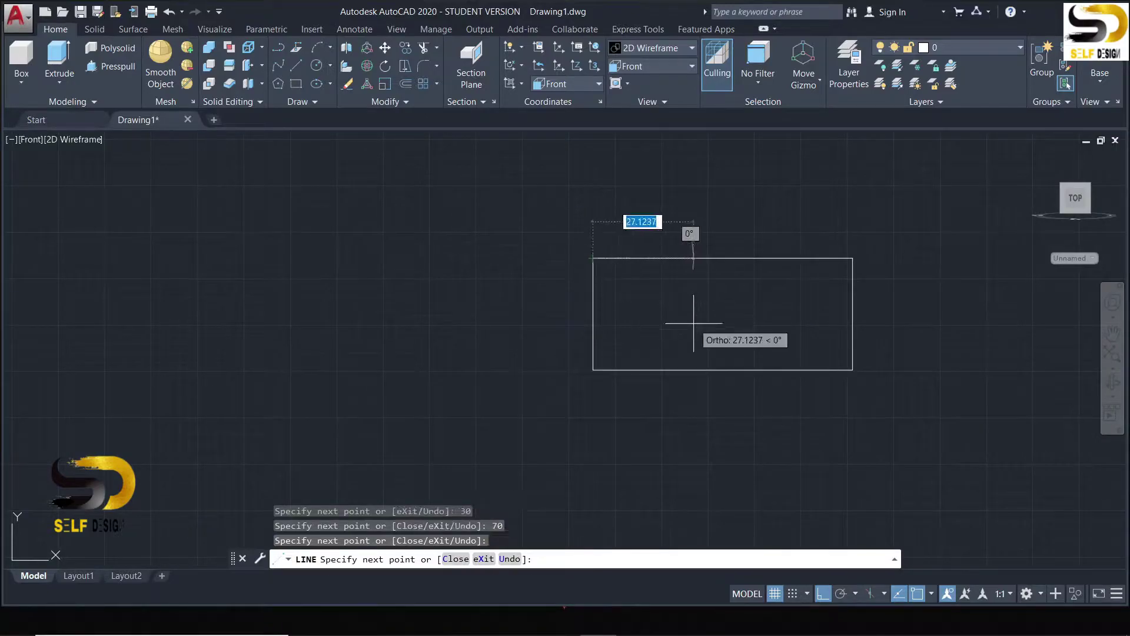
{"action": "key", "text": "Escape"}
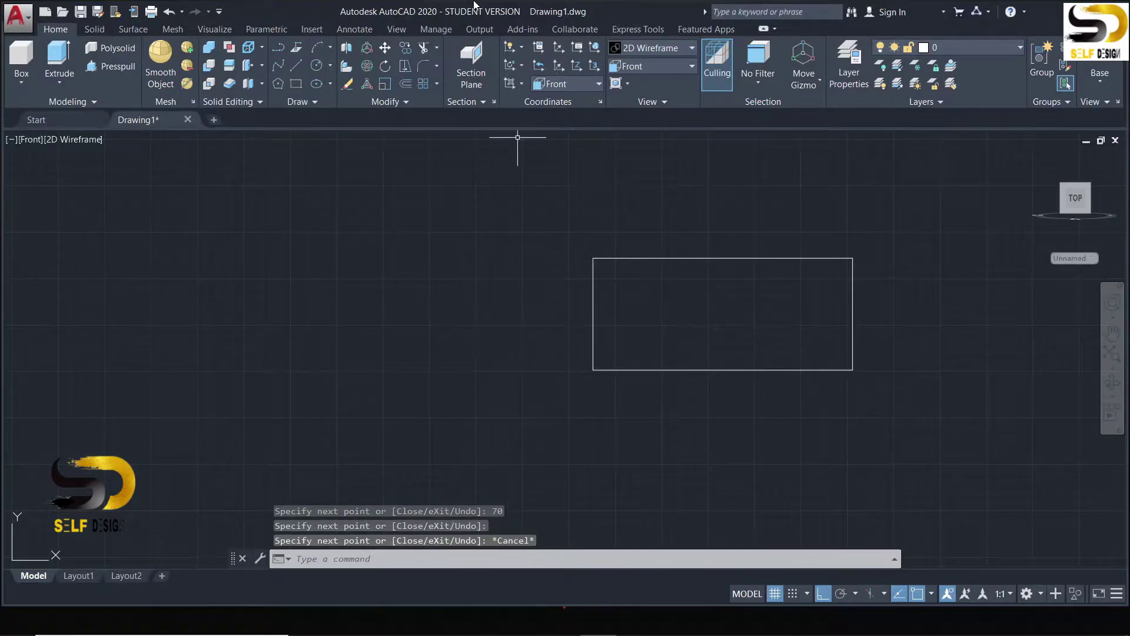
- Switch to SW Isometric and press-pull the 70 × 30 rectangle 55 units
{"action": "left_click", "coordinate": [655, 66]}
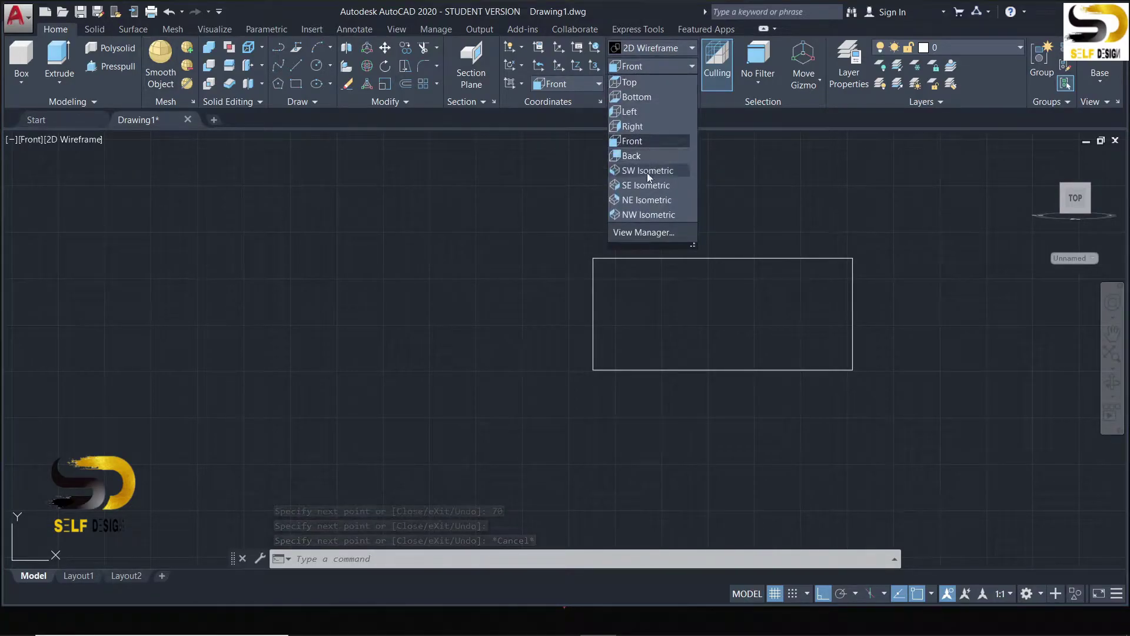
{"action": "left_click", "coordinate": [648, 170]}
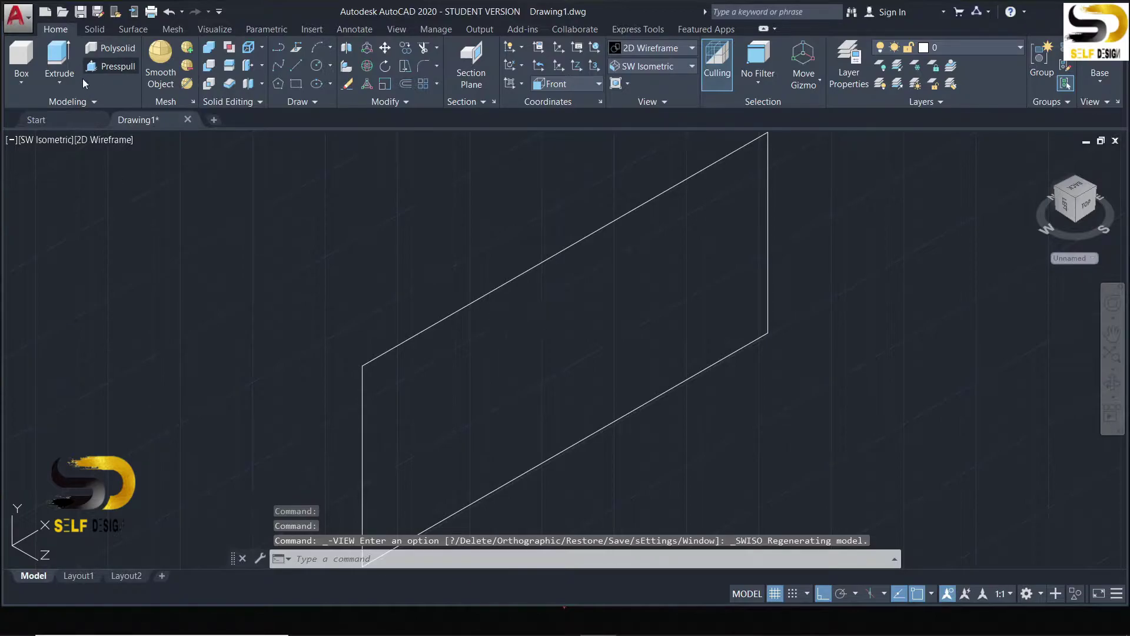
{"action": "left_click", "coordinate": [110, 66]}
{"action": "left_click", "coordinate": [471, 334]}
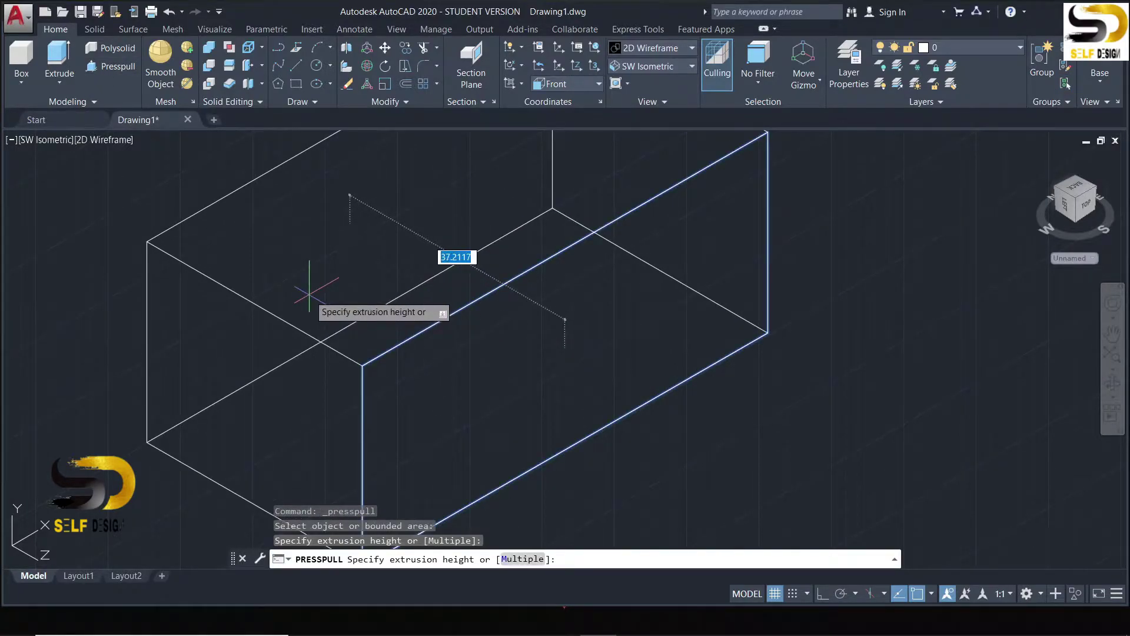
{"action": "key", "text": "Return"}
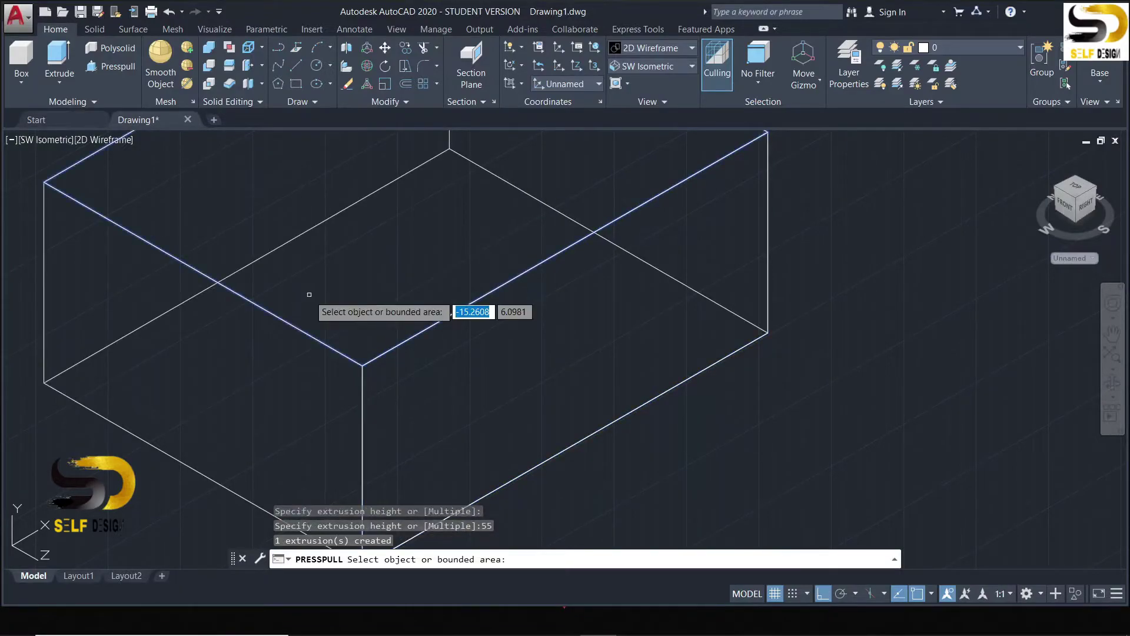
{"action": "scroll", "coordinate": [867, 406], "scroll_direction": "down", "scroll_amount": 2}
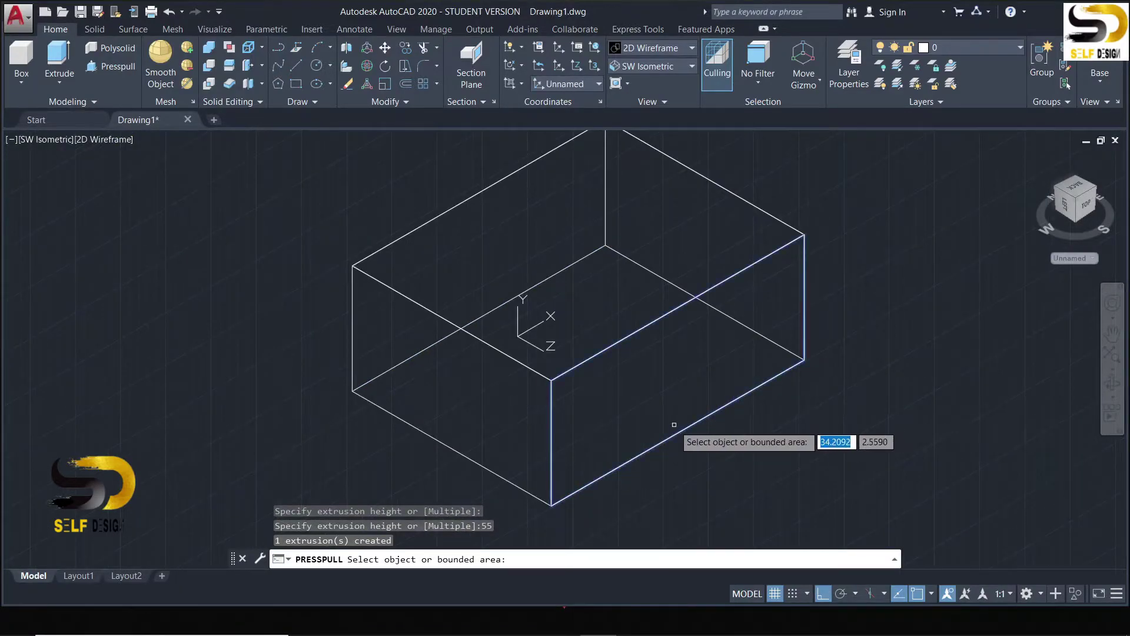
{"action": "key", "text": "Escape"}
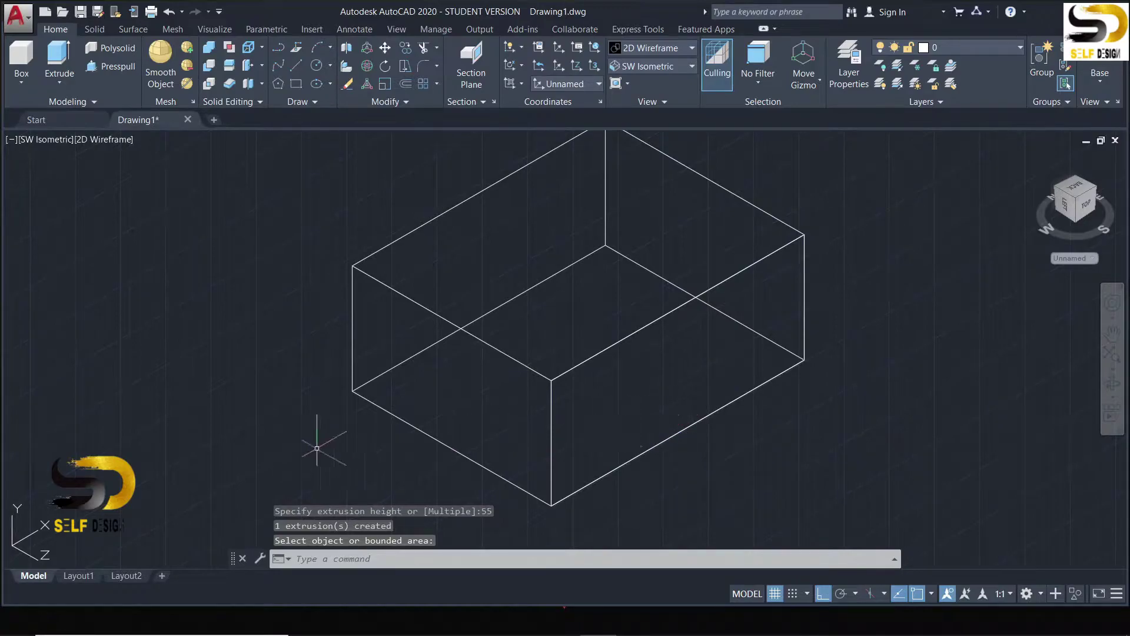
- From the box's bottom-left corner, draw lines 8 up, 45 across, 8 down
{"action": "left_click", "coordinate": [298, 68]}
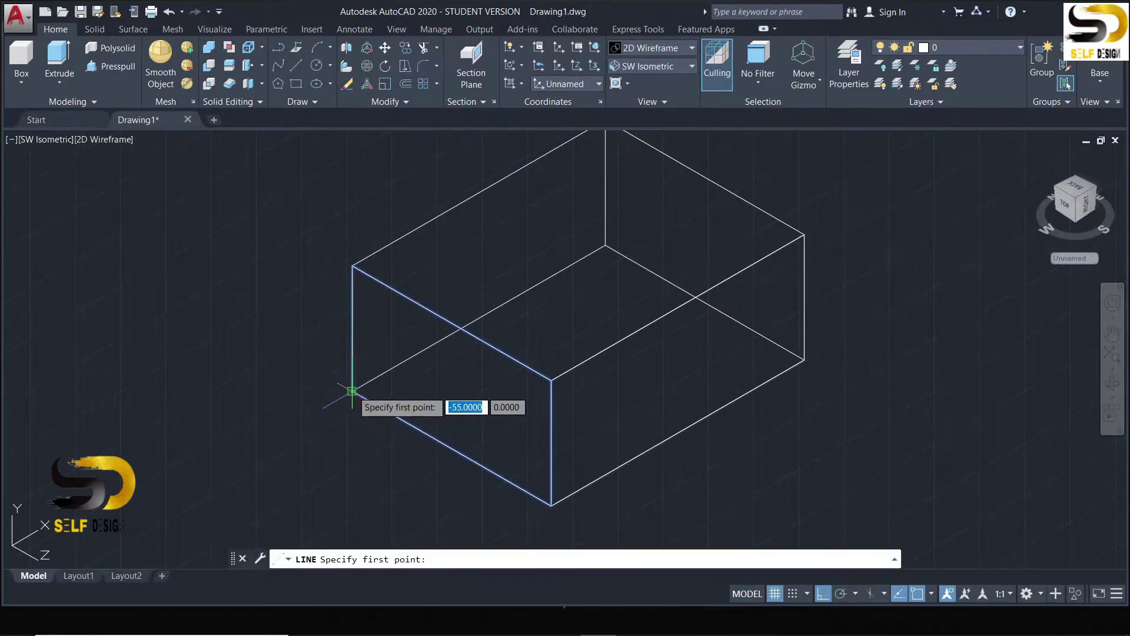
{"action": "left_click", "coordinate": [352, 390]}
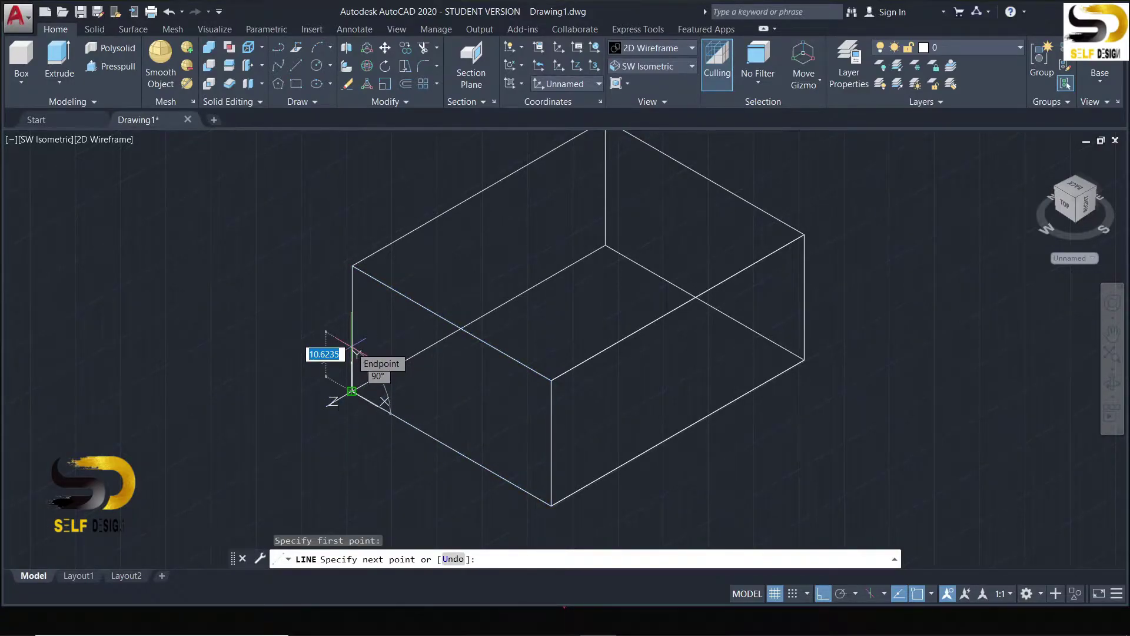
{"action": "type", "text": "8"}
{"action": "key", "text": "Return"}
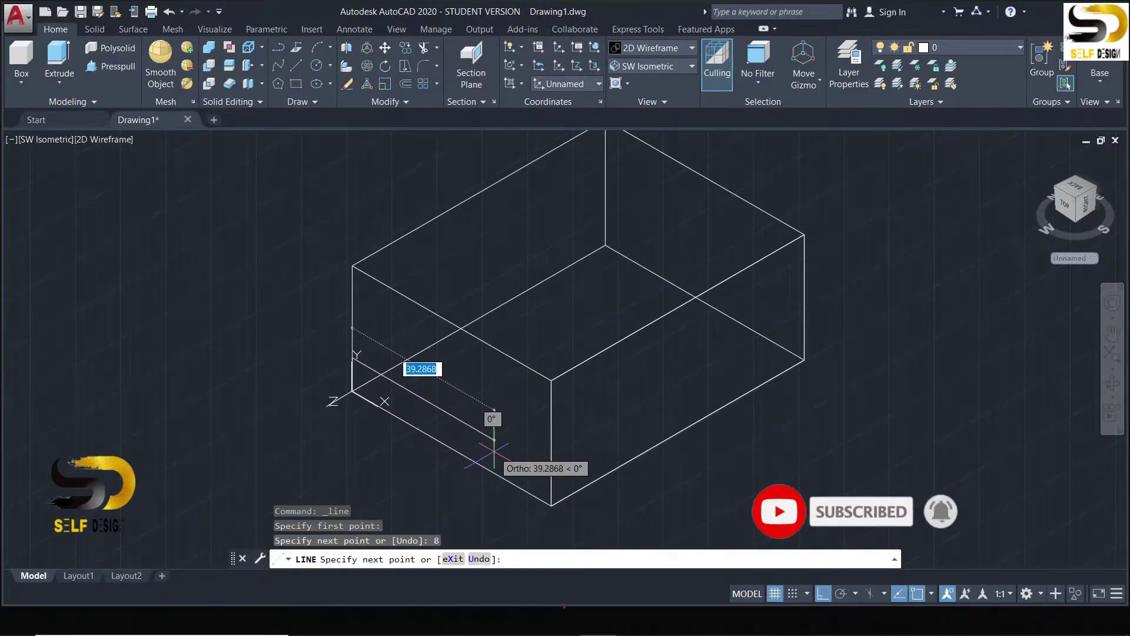
{"action": "type", "text": "45"}
{"action": "key", "text": "Return"}
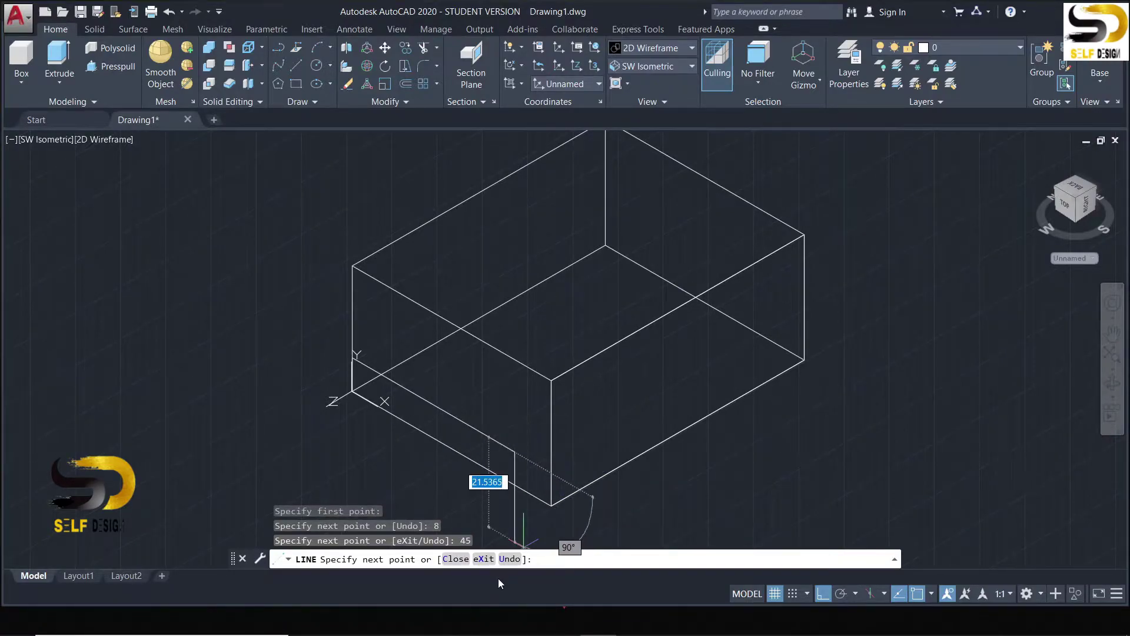
{"action": "type", "text": "8"}
{"action": "key", "text": "Return"}
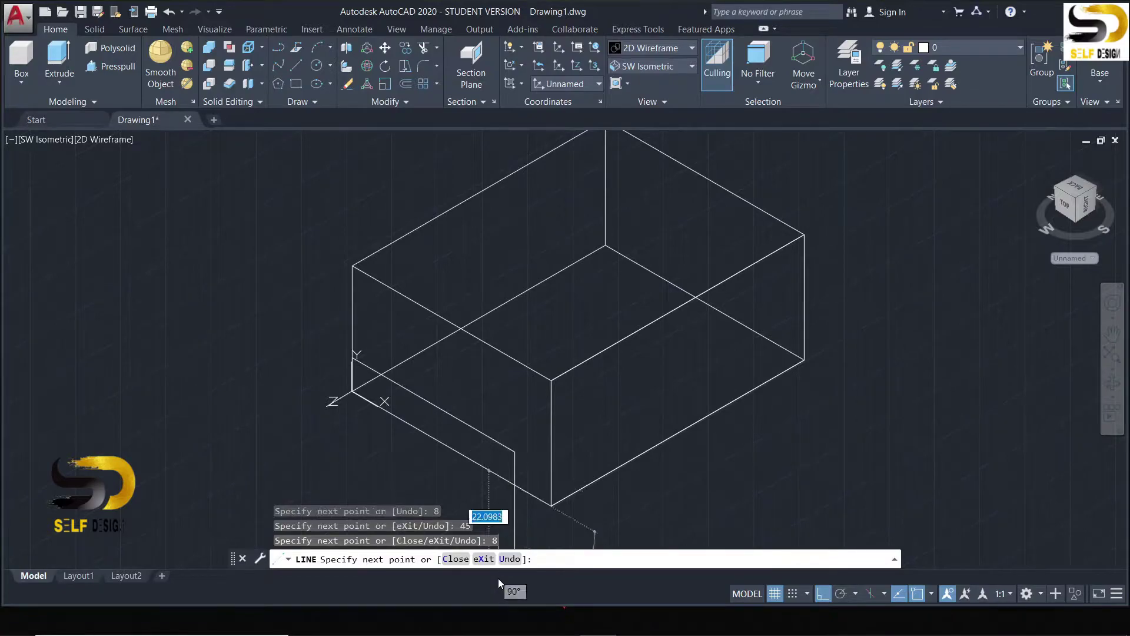
{"action": "key", "text": "Escape"}
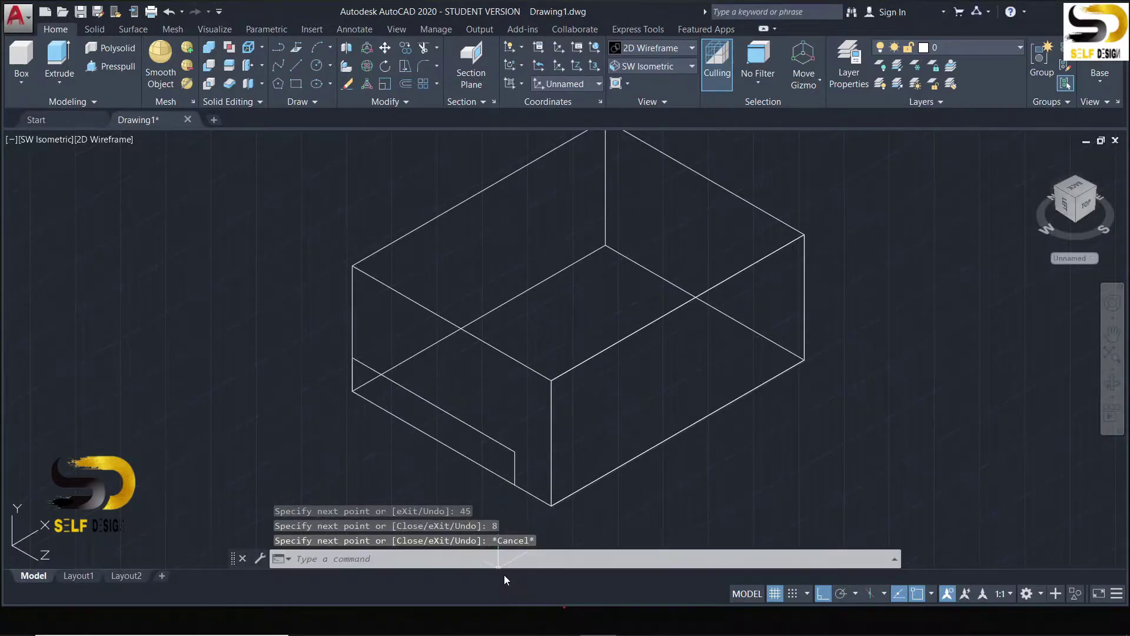
- Press-pull the 8 × 45 step area to the box's far face, then orbit below
{"action": "left_click", "coordinate": [115, 66]}
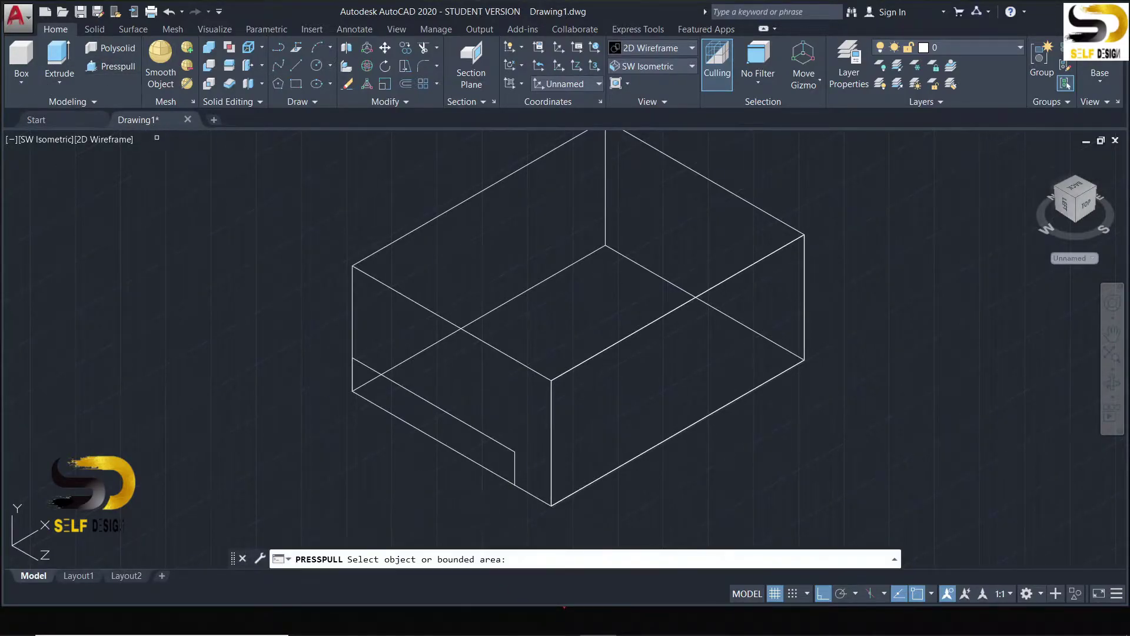
{"action": "left_click", "coordinate": [397, 400]}
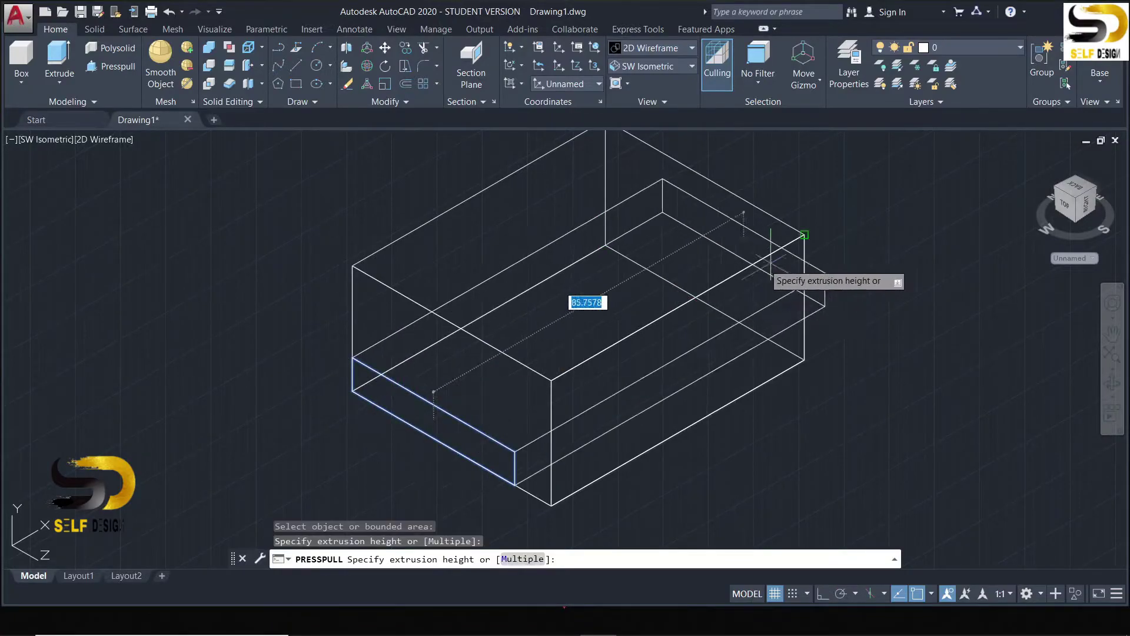
{"action": "left_click", "coordinate": [768, 339]}
{"action": "key", "text": "Escape"}
{"action": "mouse_move", "coordinate": [768, 340]}
{"action": "middle_mouse_down", "text": "shift"}
{"action": "mouse_move", "coordinate": [842, 358]}
{"action": "mouse_move", "coordinate": [830, 363]}
{"action": "middle_mouse_up", "text": "shift"}
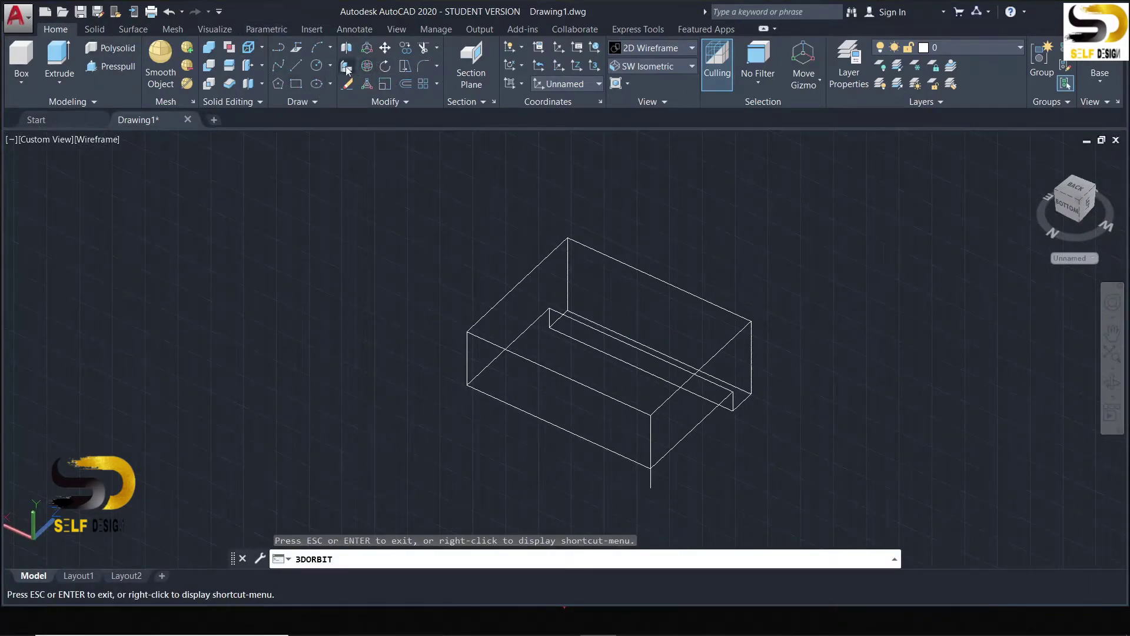
- From the box's lower corner, draw 25, 17 and 25-unit lines, correcting a mistyped segment
{"action": "left_click", "coordinate": [298, 64]}
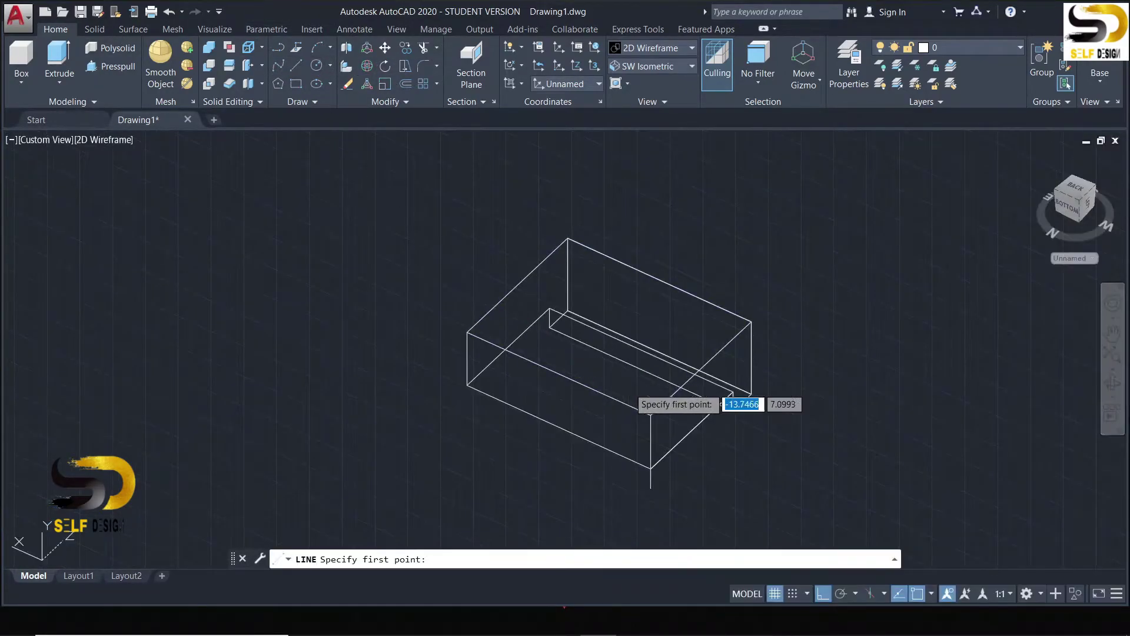
{"action": "left_click", "coordinate": [650, 416]}
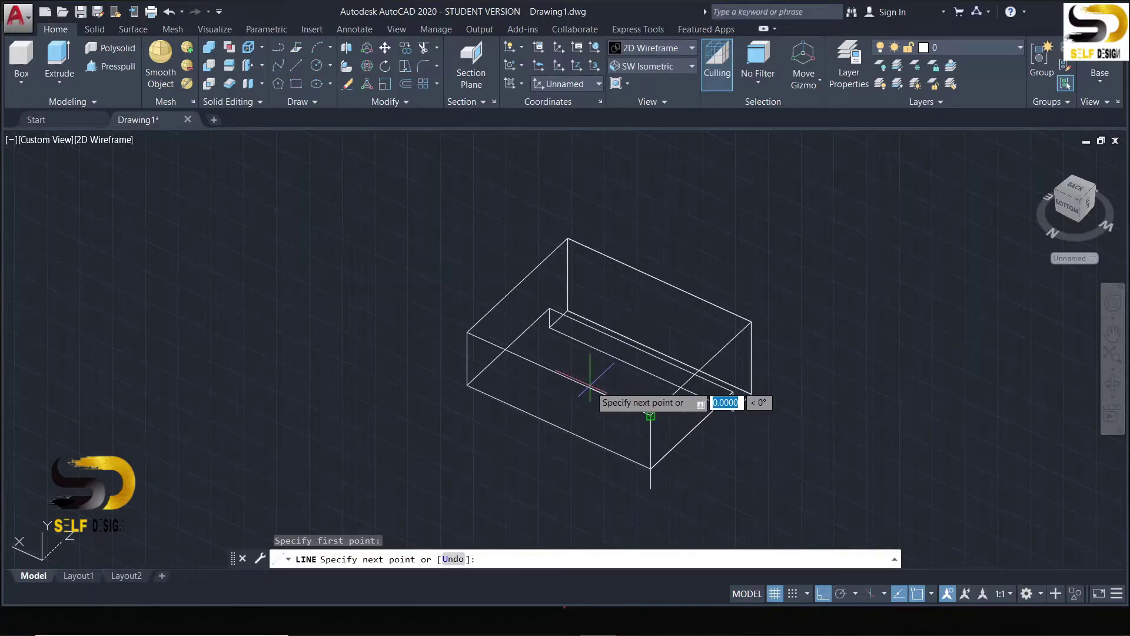
{"action": "type", "text": "25"}
{"action": "key", "text": "Return"}
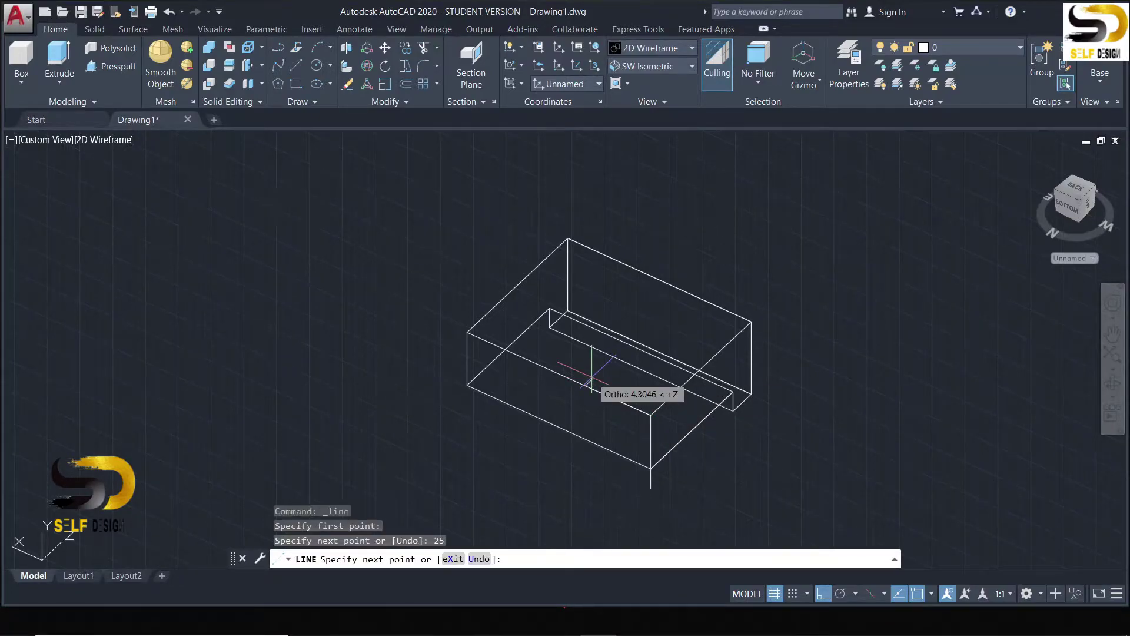
{"action": "type", "text": "17"}
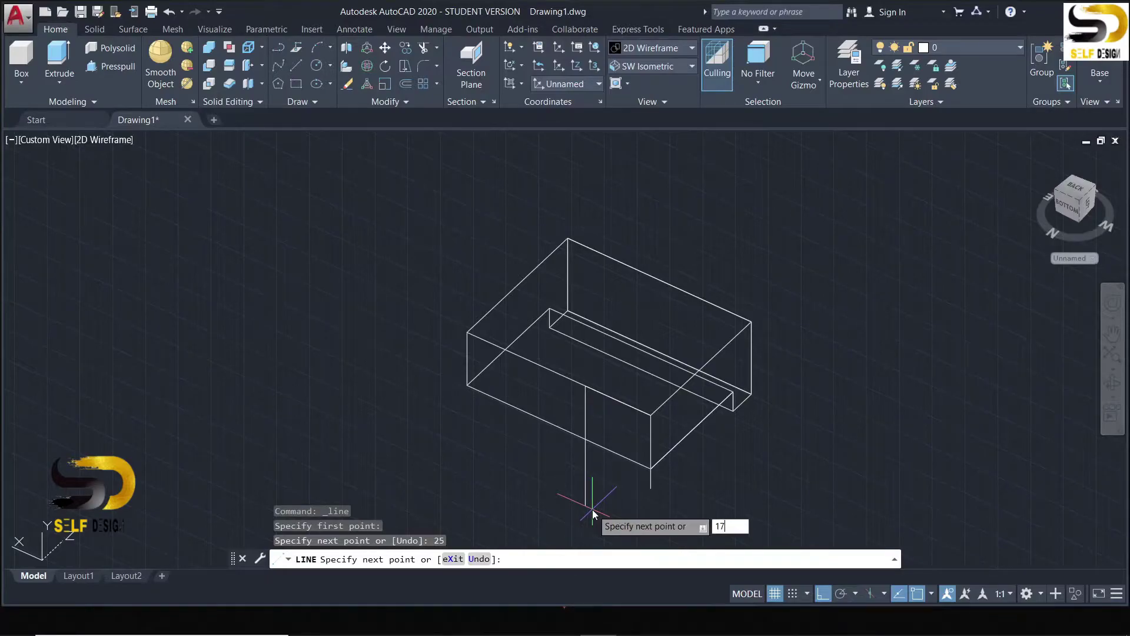
{"action": "key", "text": "Return"}
{"action": "key", "text": "ctrl+z"}
{"action": "type", "text": "17"}
{"action": "key", "text": "Return"}
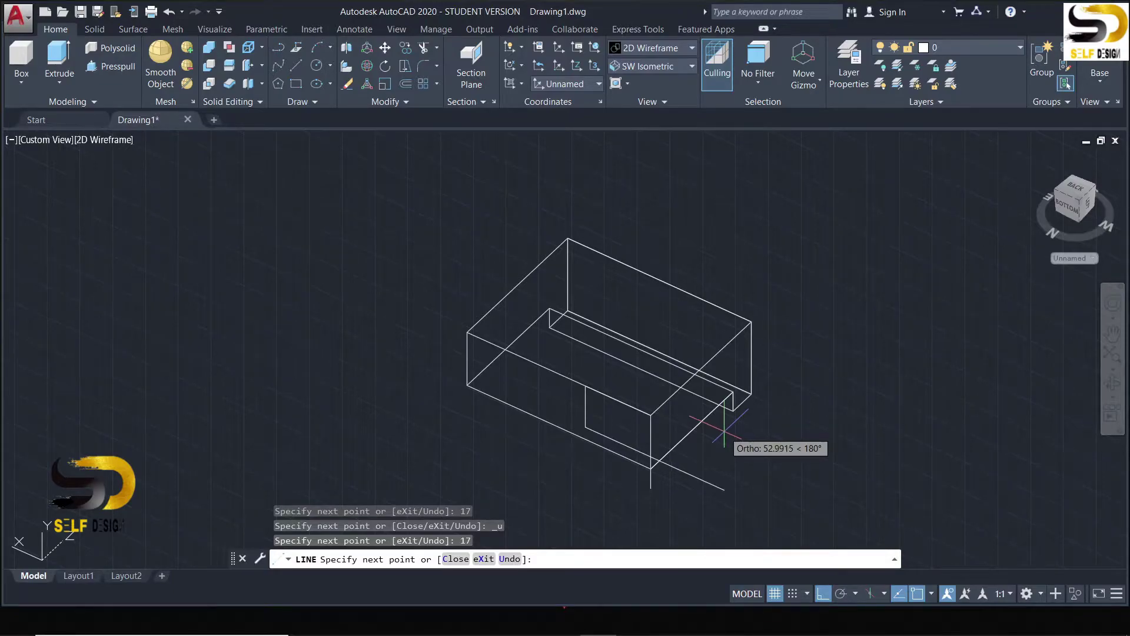
{"action": "type", "text": "25"}
{"action": "key", "text": "Return"}
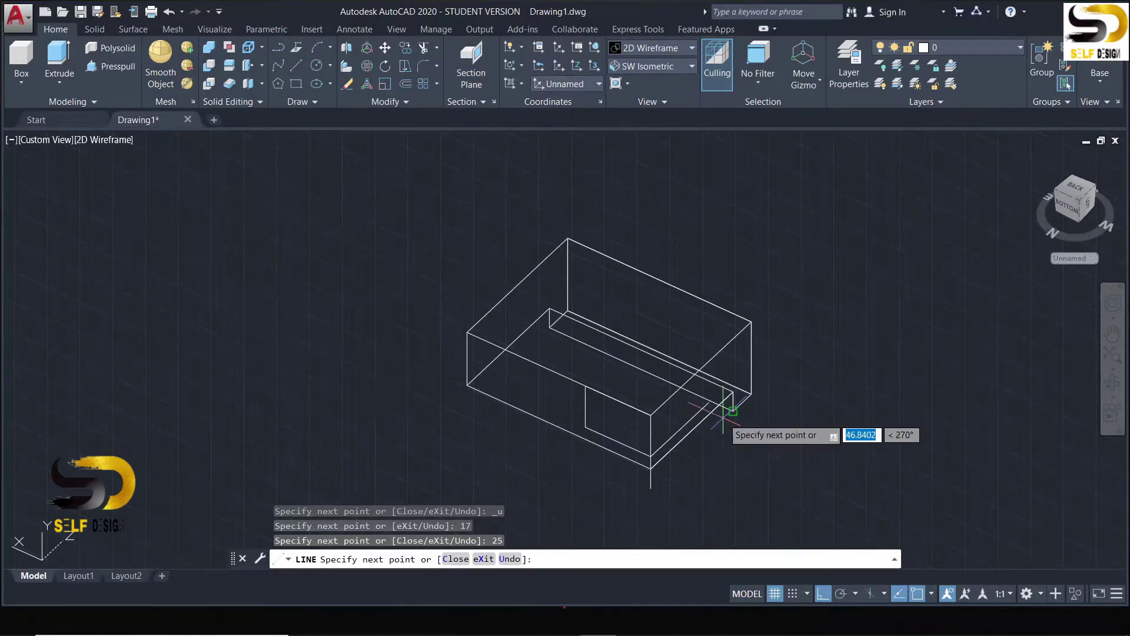
{"action": "key", "text": "Escape"}
{"action": "key", "text": "Escape"}
{"action": "key", "text": "Escape"}
{"action": "key", "text": "Escape"}
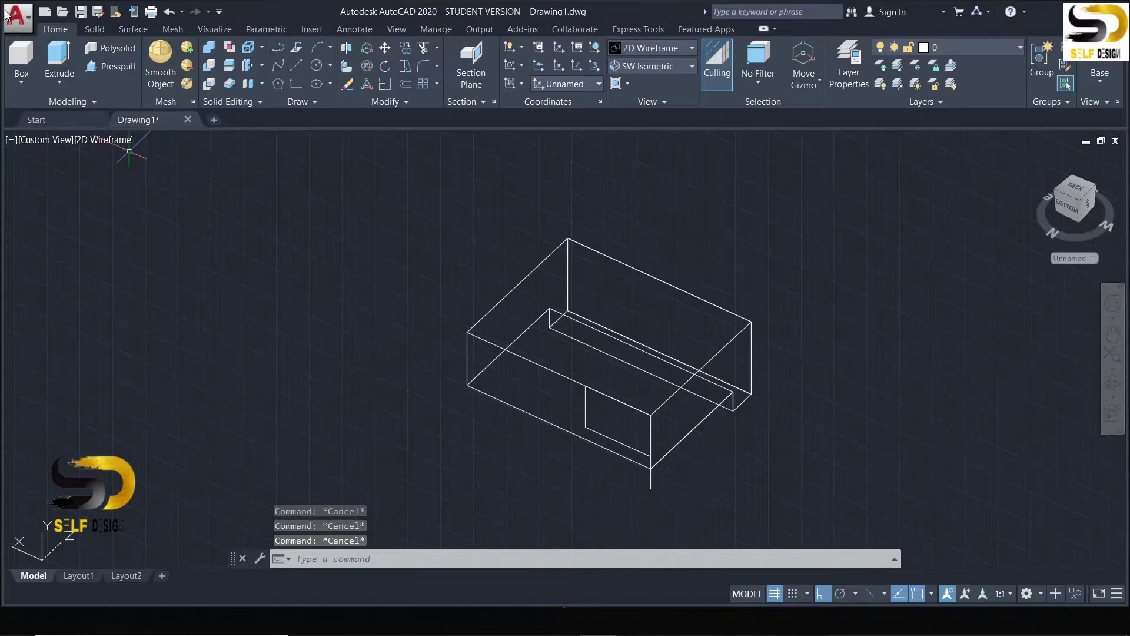
- Press-pull the 25 × 17 outline 50 units and delete the stray edge line
{"action": "left_click", "coordinate": [111, 66]}
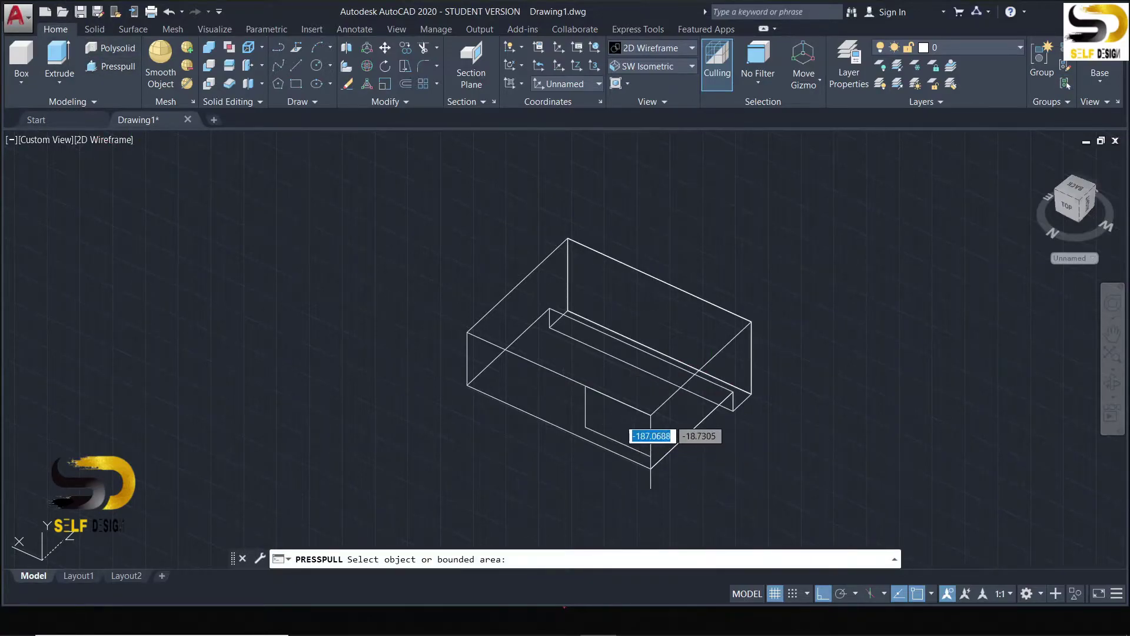
{"action": "left_click", "coordinate": [611, 415]}
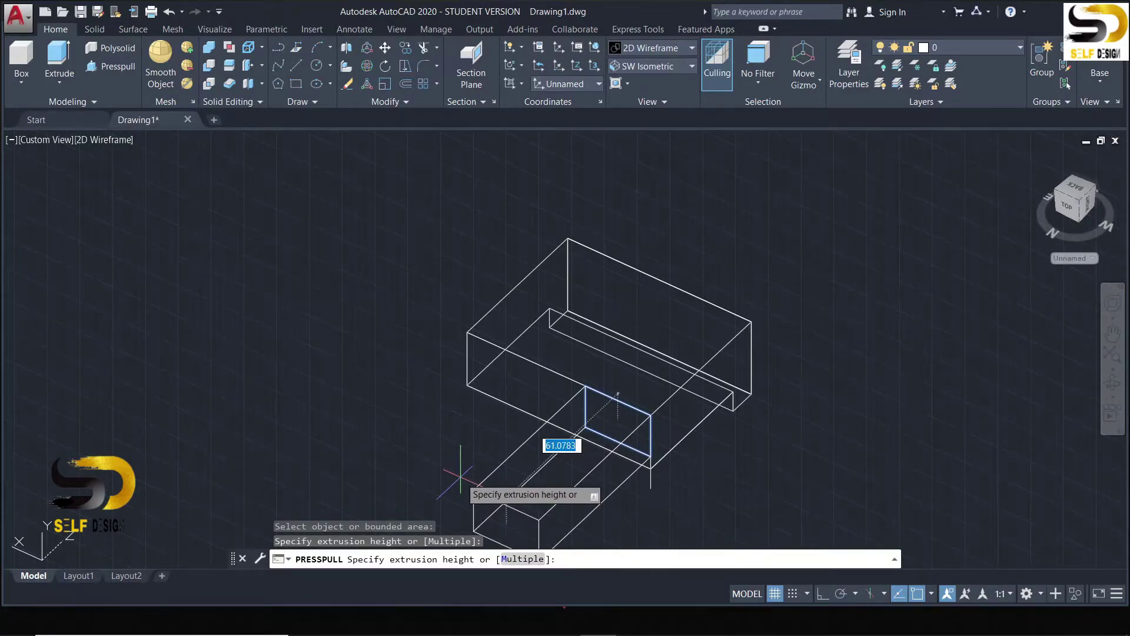
{"action": "key", "text": "Return"}
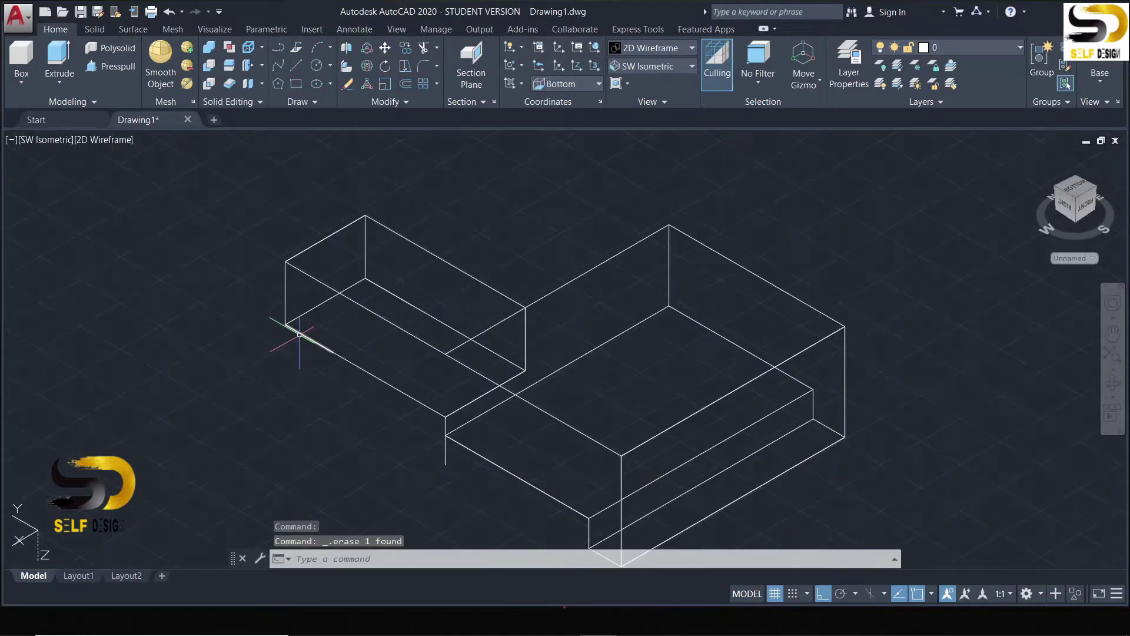
{"action": "left_click", "coordinate": [299, 334]}
{"action": "key", "text": "Delete"}
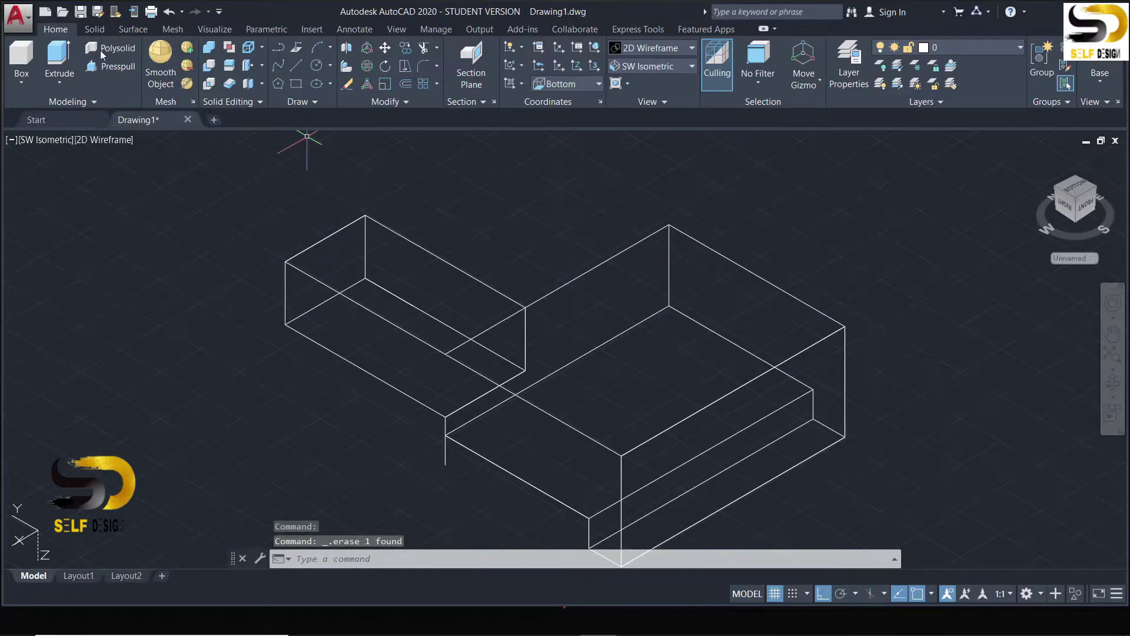
- Outline a 15 by 25 area on the small block's top, closing at the start corner
{"action": "left_click", "coordinate": [296, 65]}
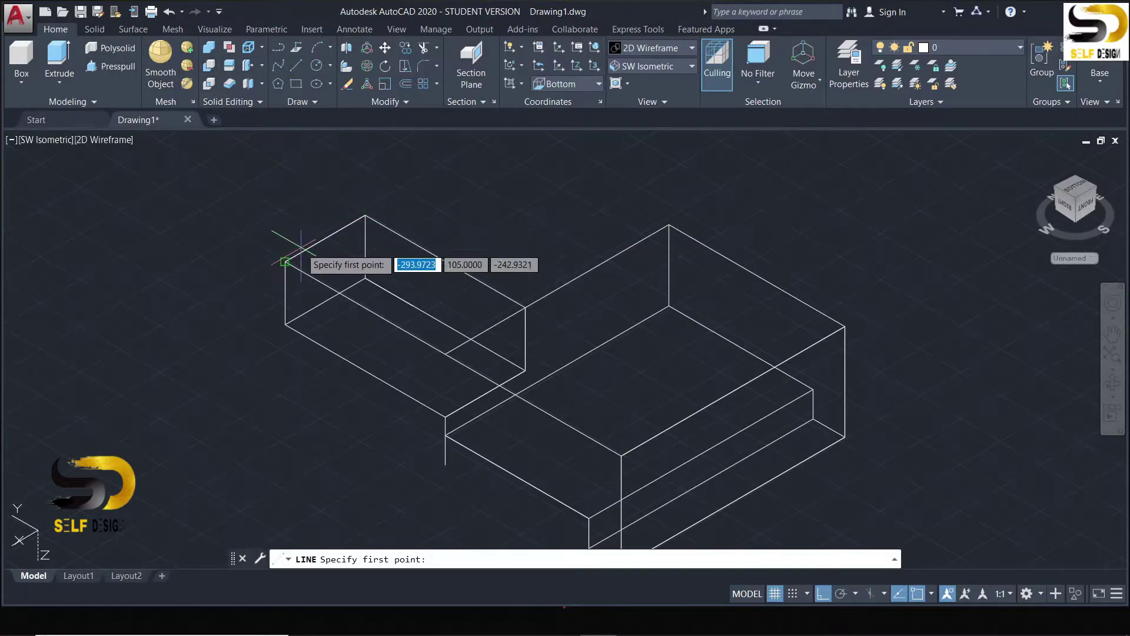
{"action": "left_click", "coordinate": [285, 260]}
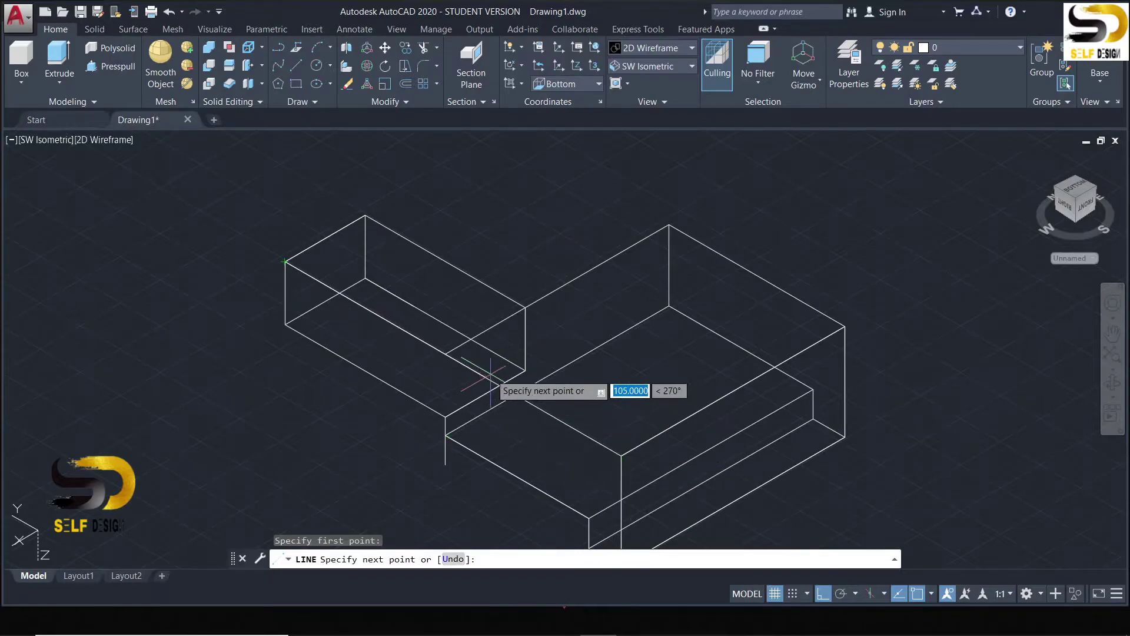
{"action": "type", "text": "15"}
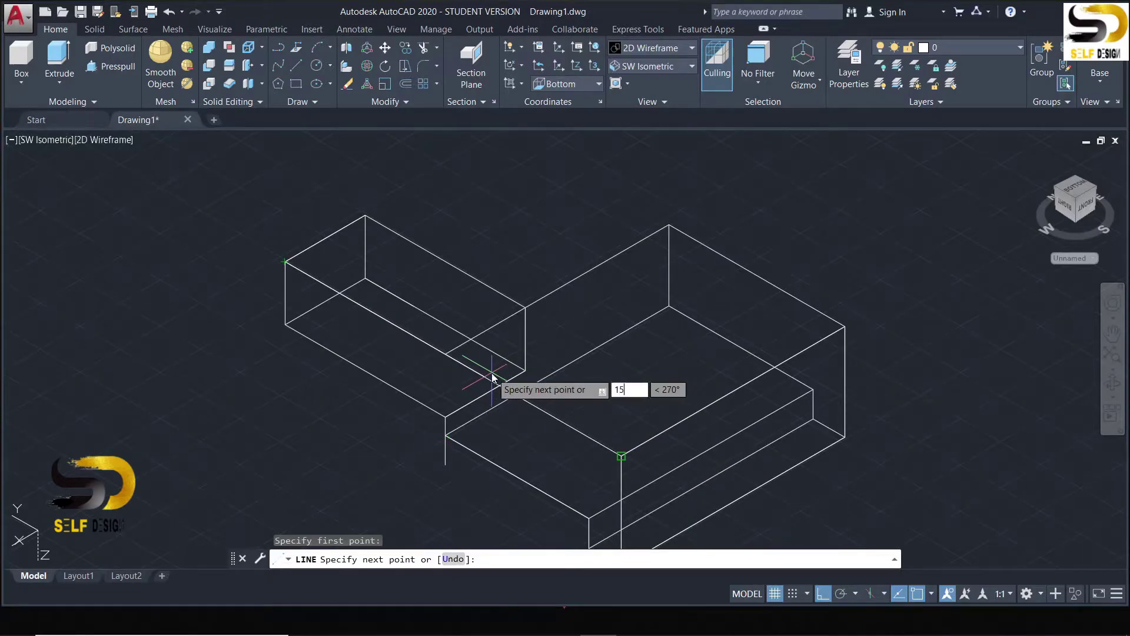
{"action": "key", "text": "Return"}
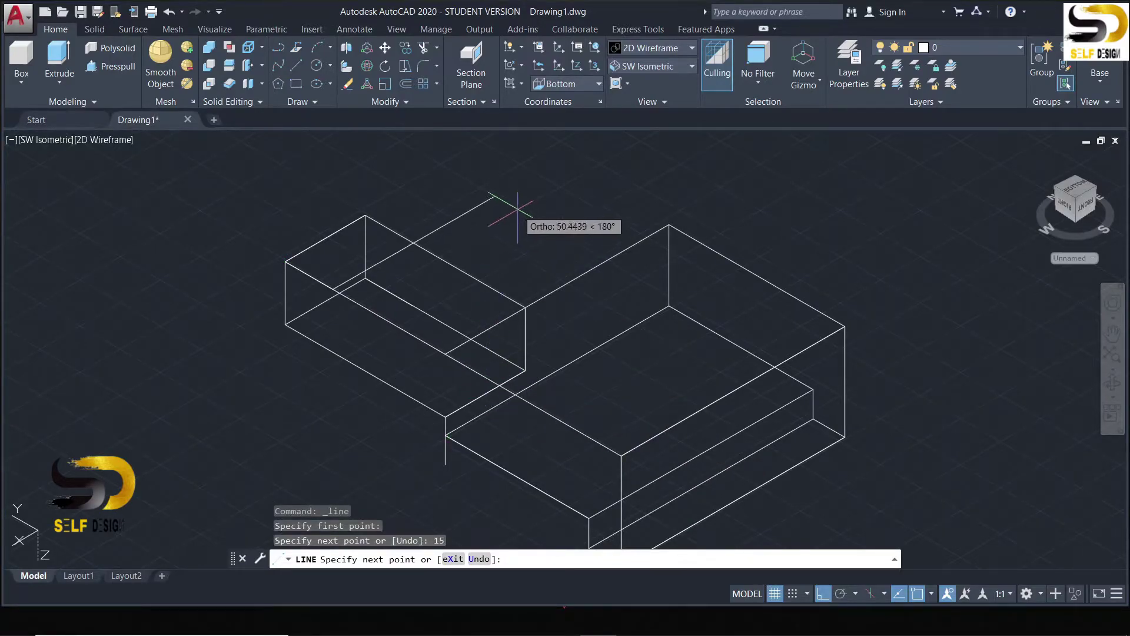
{"action": "type", "text": "25"}
{"action": "key", "text": "Return"}
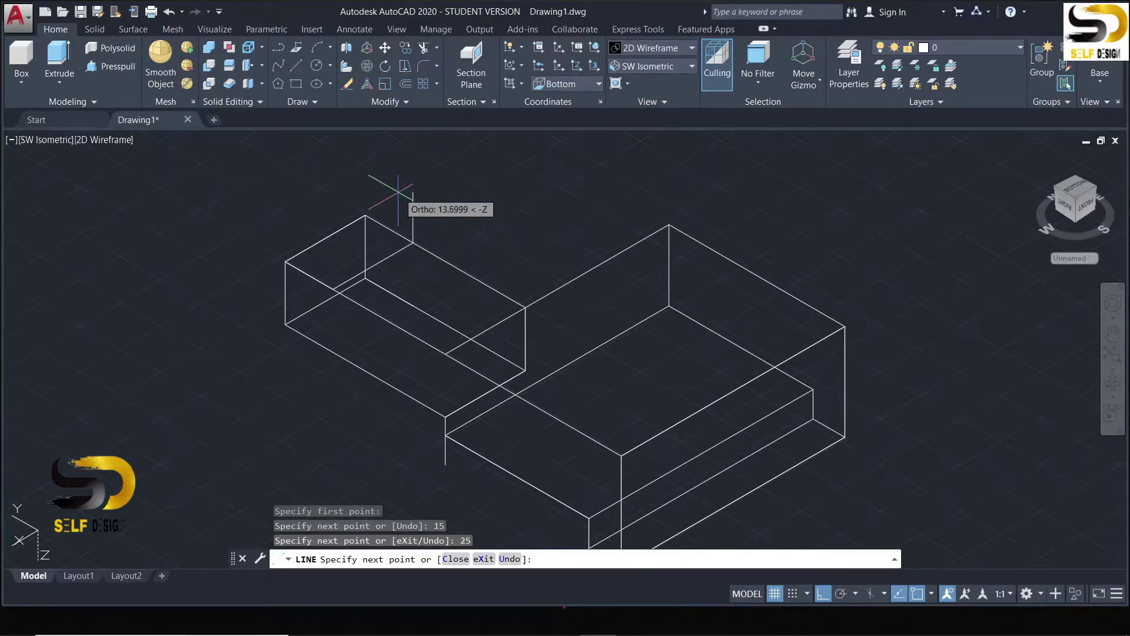
{"action": "left_click", "coordinate": [365, 215]}
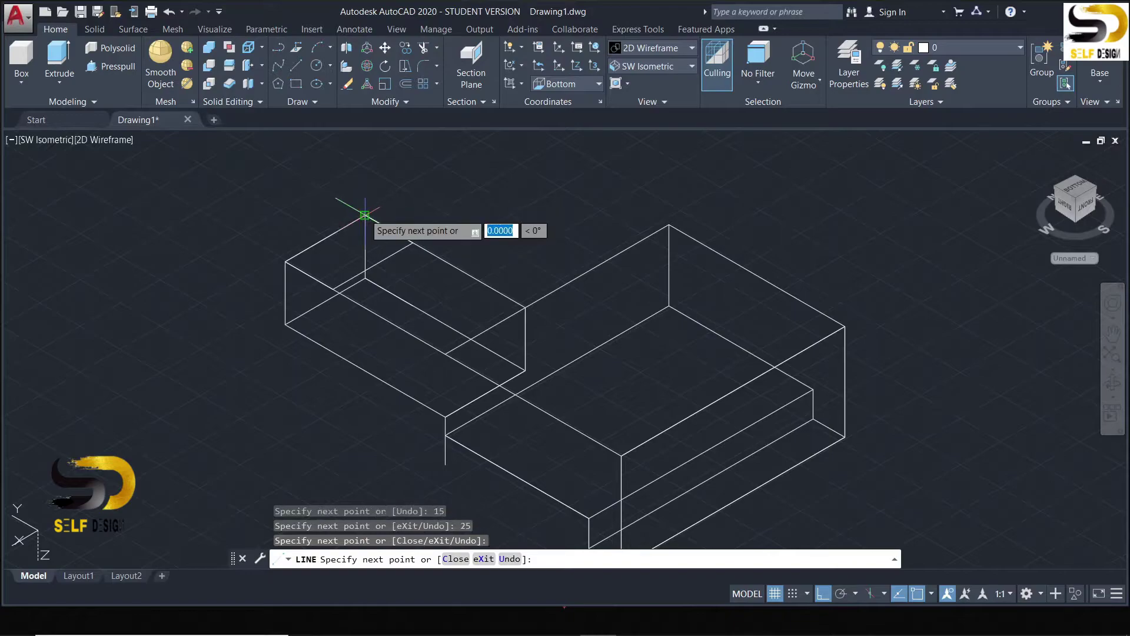
{"action": "left_click", "coordinate": [285, 262]}
{"action": "key", "text": "Escape"}
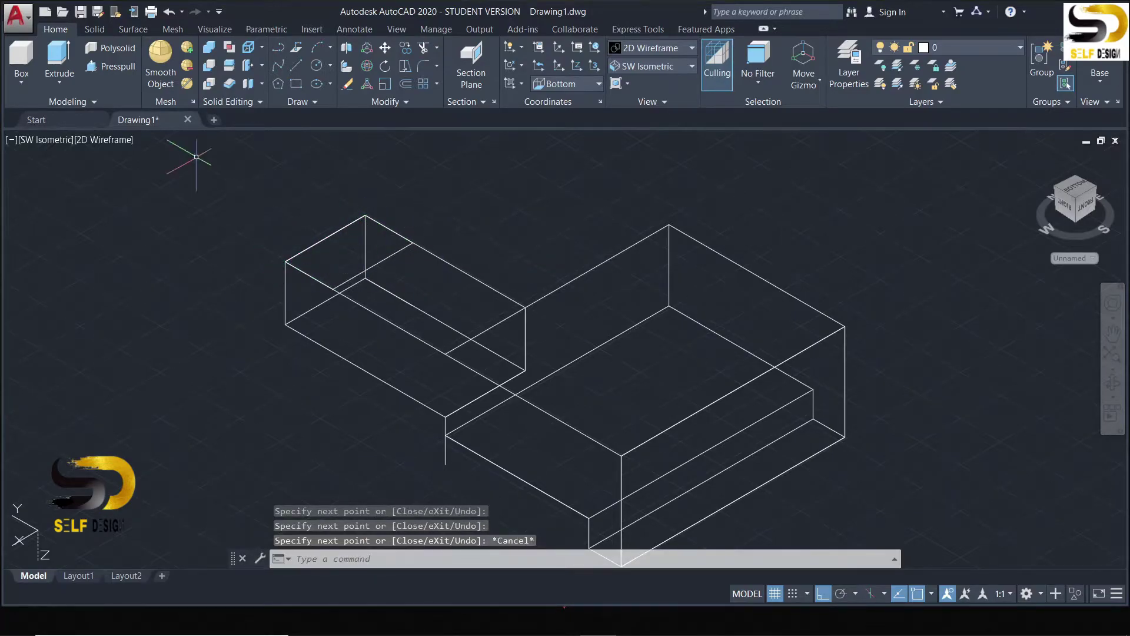
- Press-pull the 15 × 25 top rectangle up 30 units, then switch to Front view
{"action": "left_click", "coordinate": [115, 69]}
{"action": "left_click", "coordinate": [325, 239]}
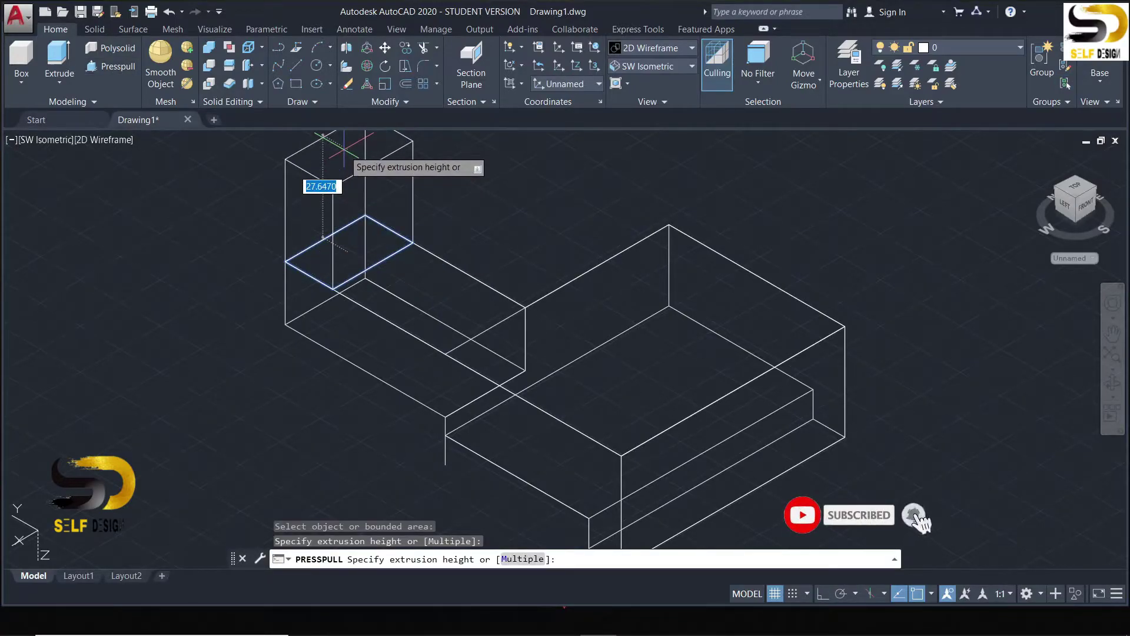
{"action": "type", "text": "30"}
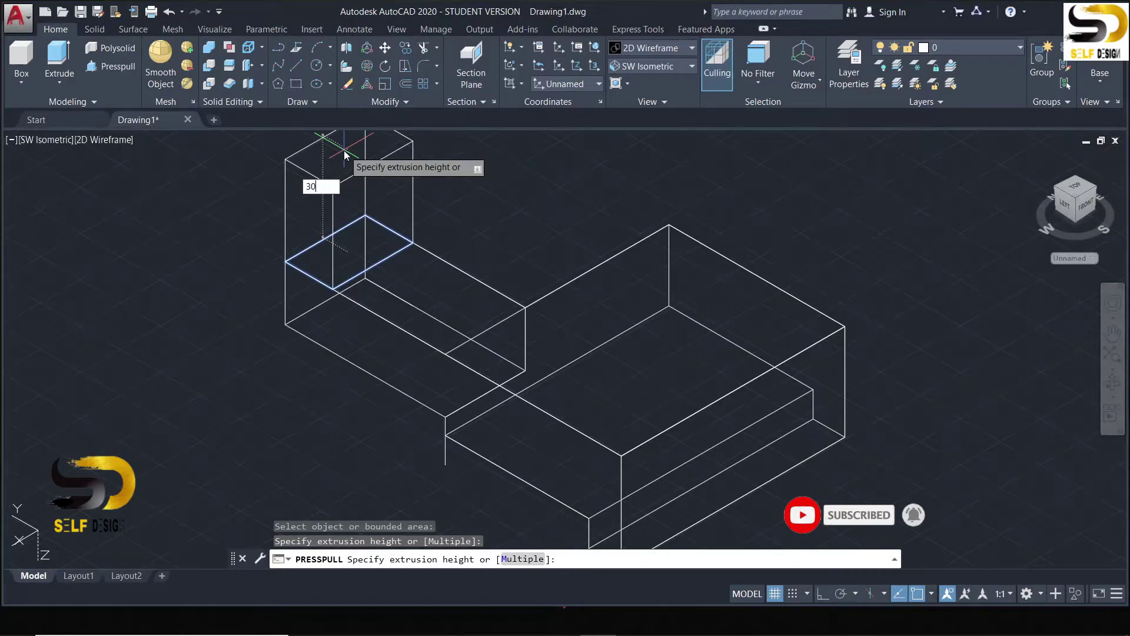
{"action": "key", "text": "Return"}
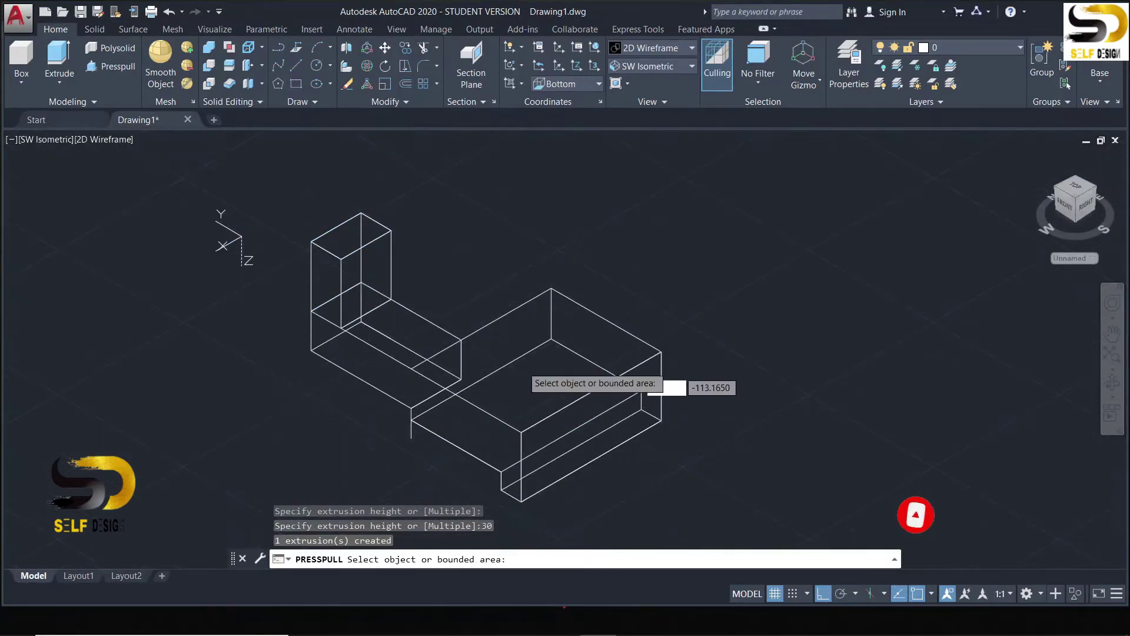
{"action": "key", "text": "Escape"}
{"action": "left_click", "coordinate": [647, 64]}
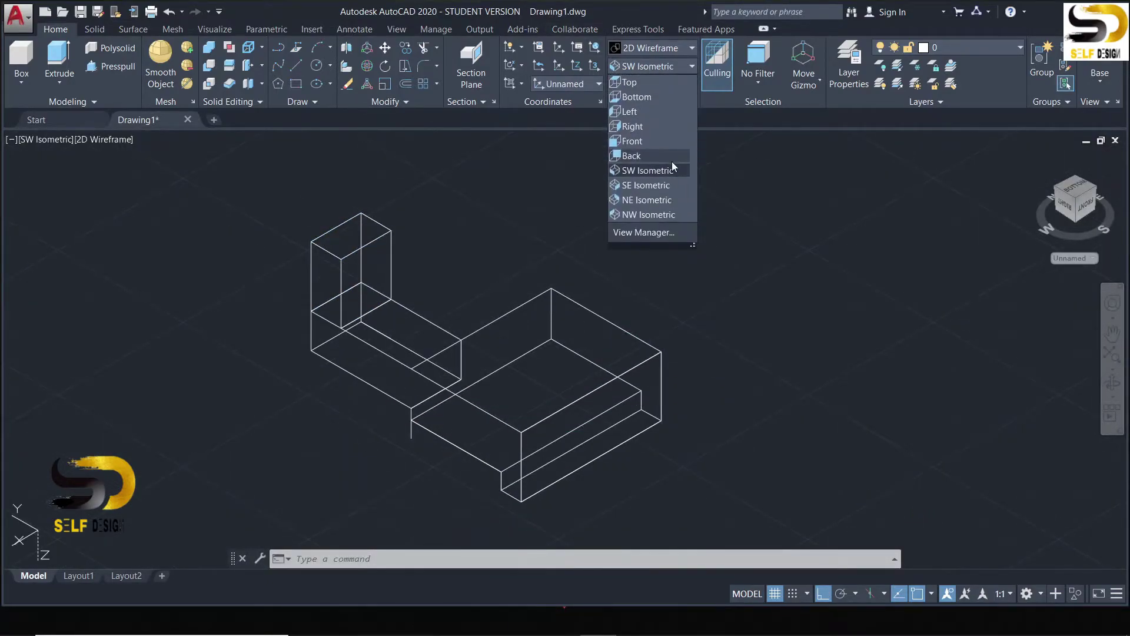
{"action": "left_click", "coordinate": [660, 142]}
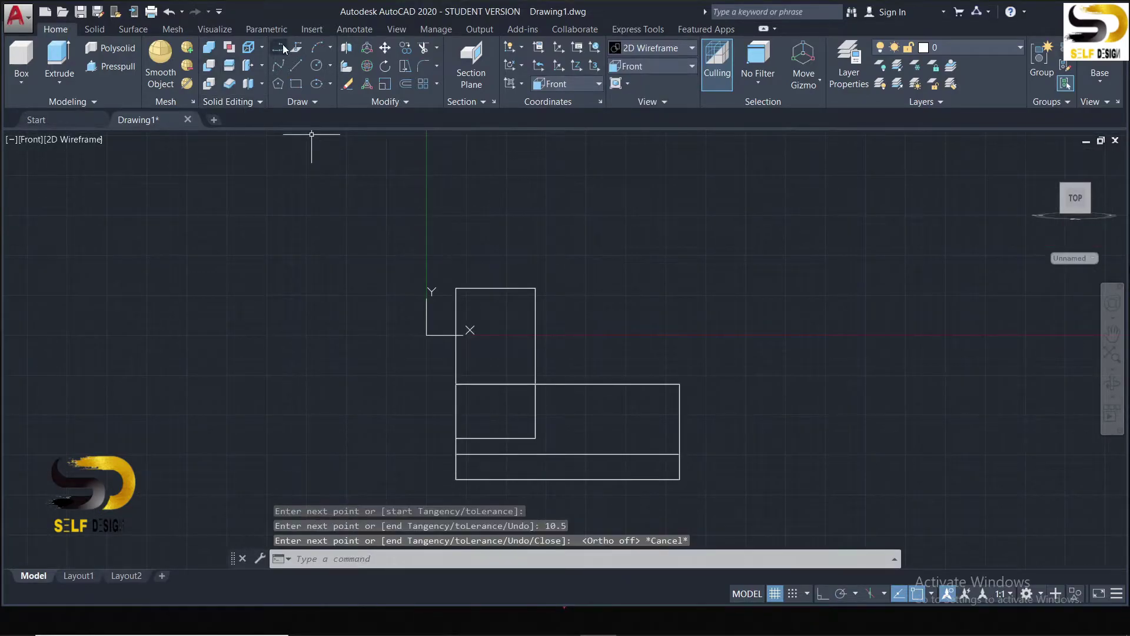
- Start a polyline along the column's top edge from its top-left corner, with Ortho on
{"action": "left_click", "coordinate": [282, 44]}
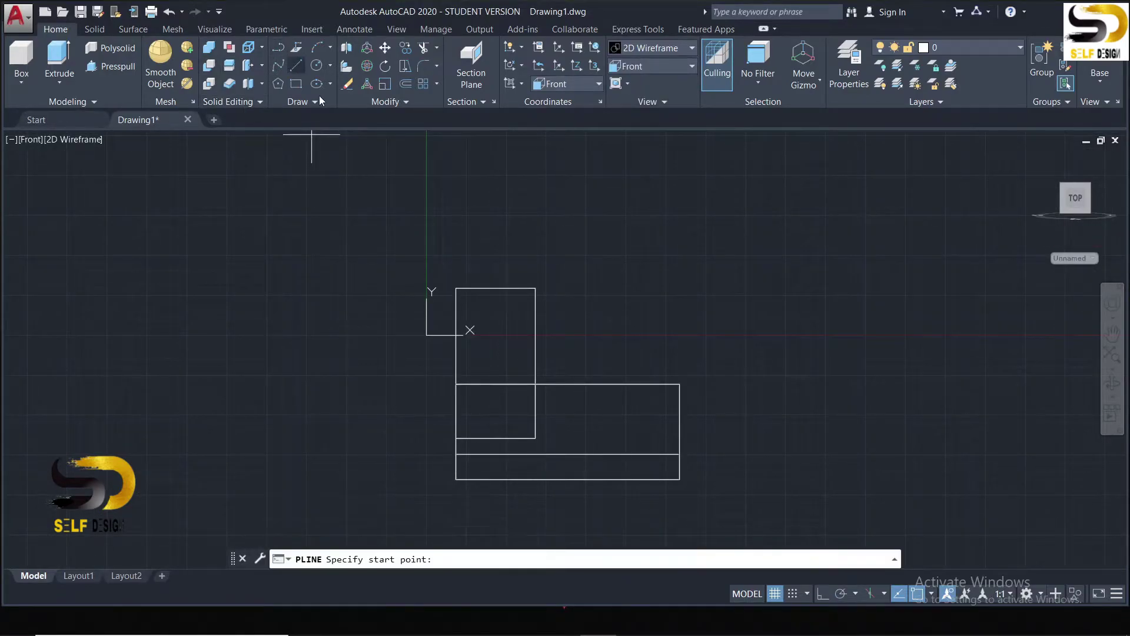
{"action": "left_click", "coordinate": [455, 288]}
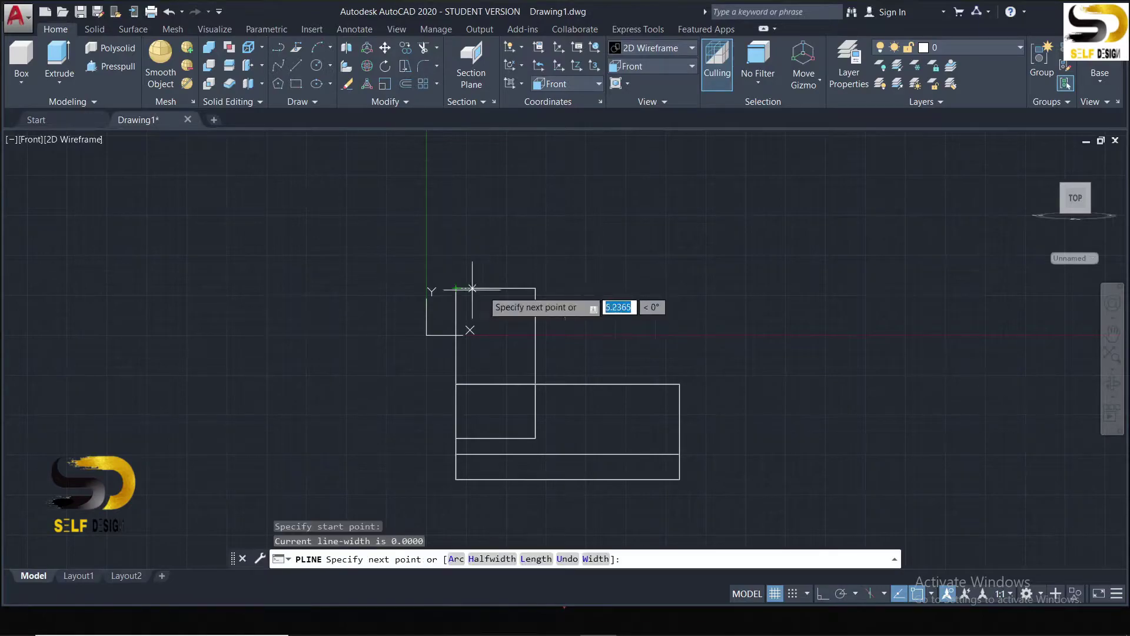
{"action": "left_click", "coordinate": [535, 288]}
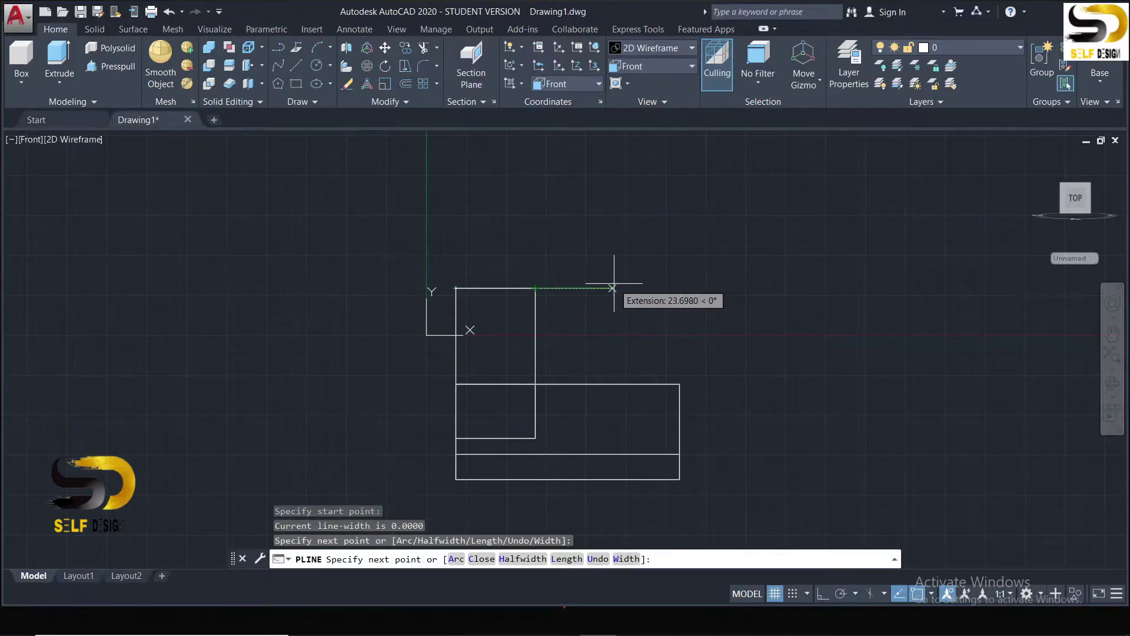
{"action": "type", "text": "10.5"}
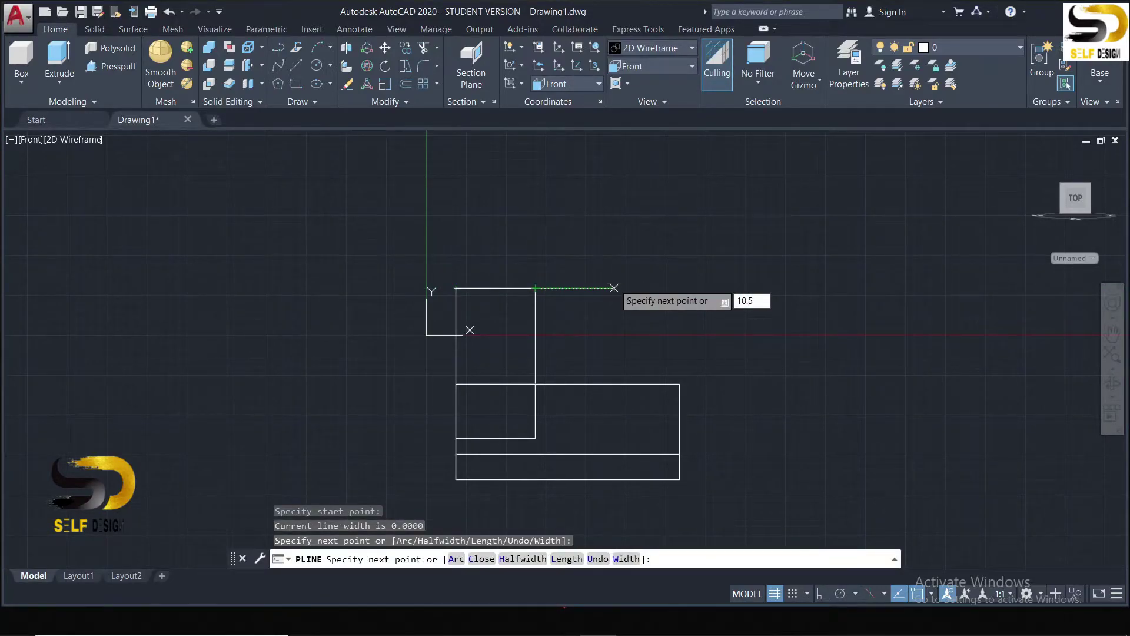
{"action": "key", "text": "Return"}
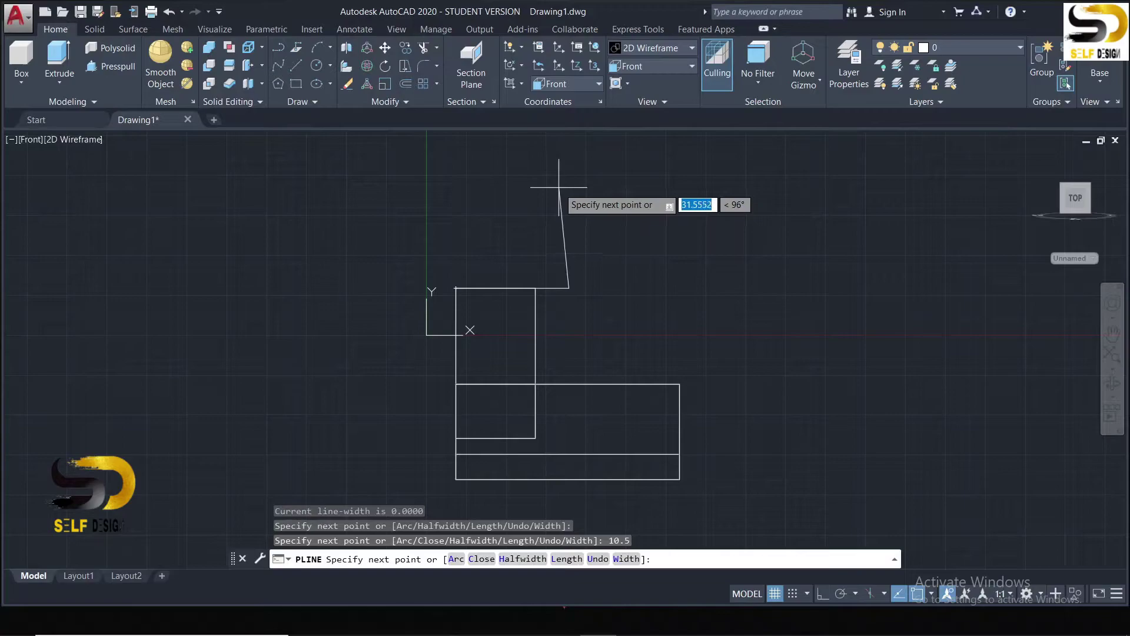
{"action": "key", "text": "F8"}
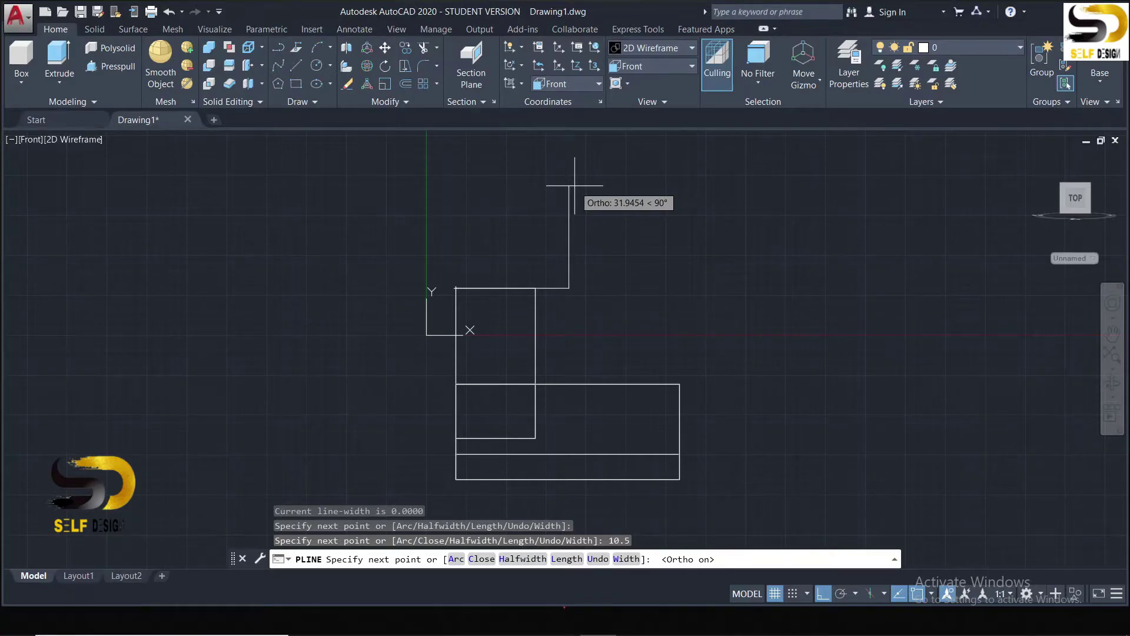
- Continue the polyline 25 up, 8 left, 15 down and 30 across the slot bottom
{"action": "type", "text": "25"}
{"action": "key", "text": "Return"}
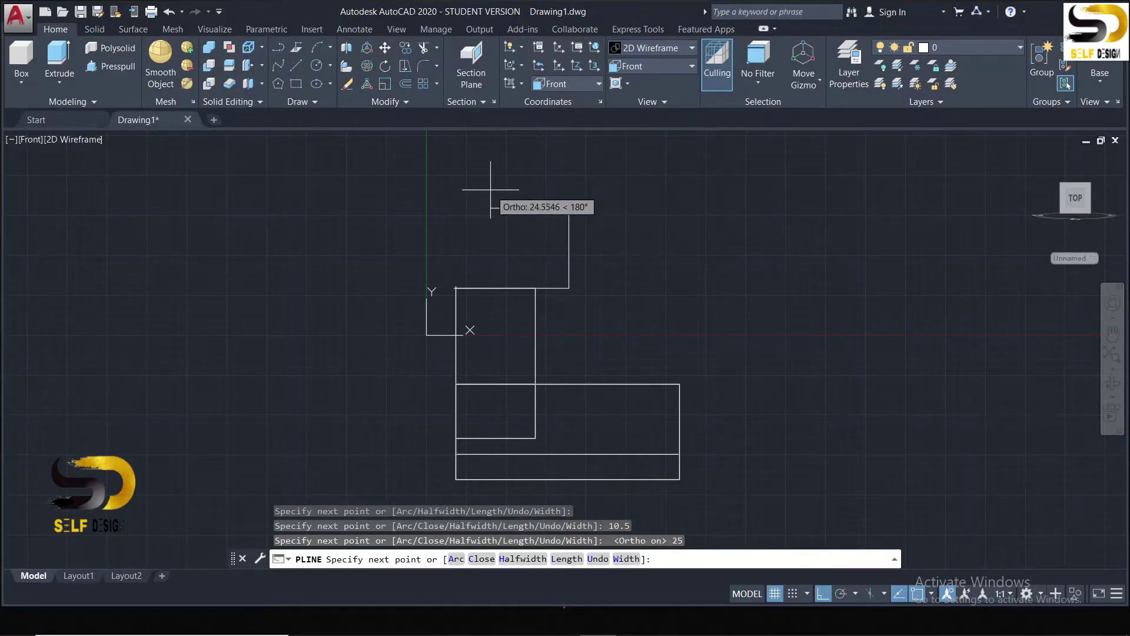
{"action": "type", "text": "8"}
{"action": "key", "text": "Return"}
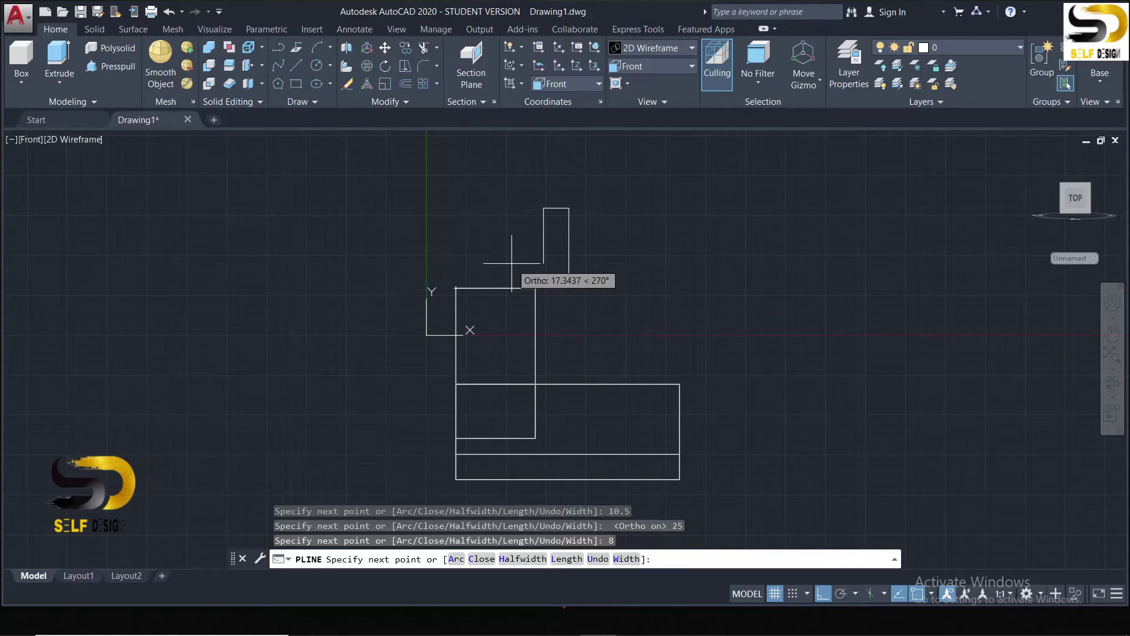
{"action": "type", "text": "15"}
{"action": "key", "text": "Return"}
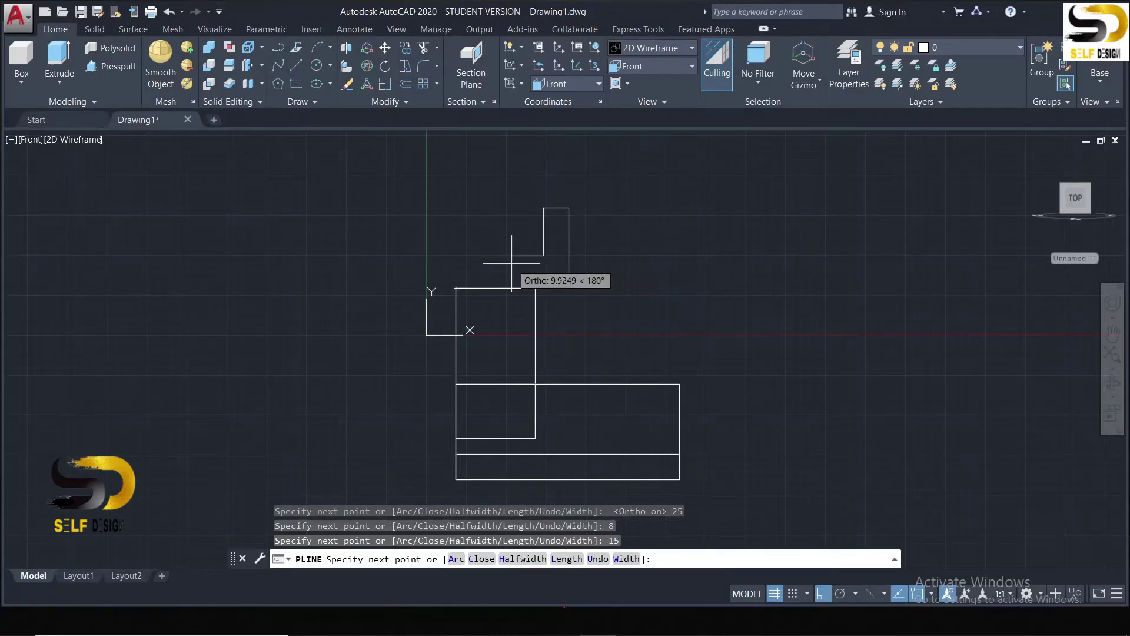
{"action": "type", "text": "30"}
{"action": "key", "text": "Return"}
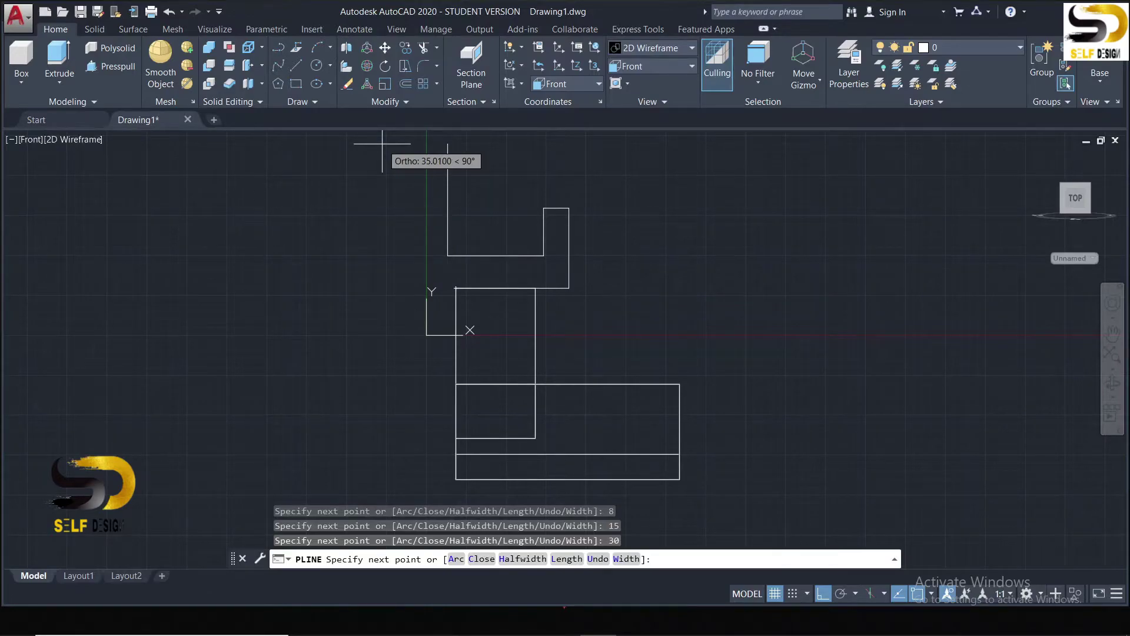
- Finish the U outline: 15 up, 8 left, 25 down, closing on the column top
{"action": "type", "text": "15"}
{"action": "key", "text": "Return"}
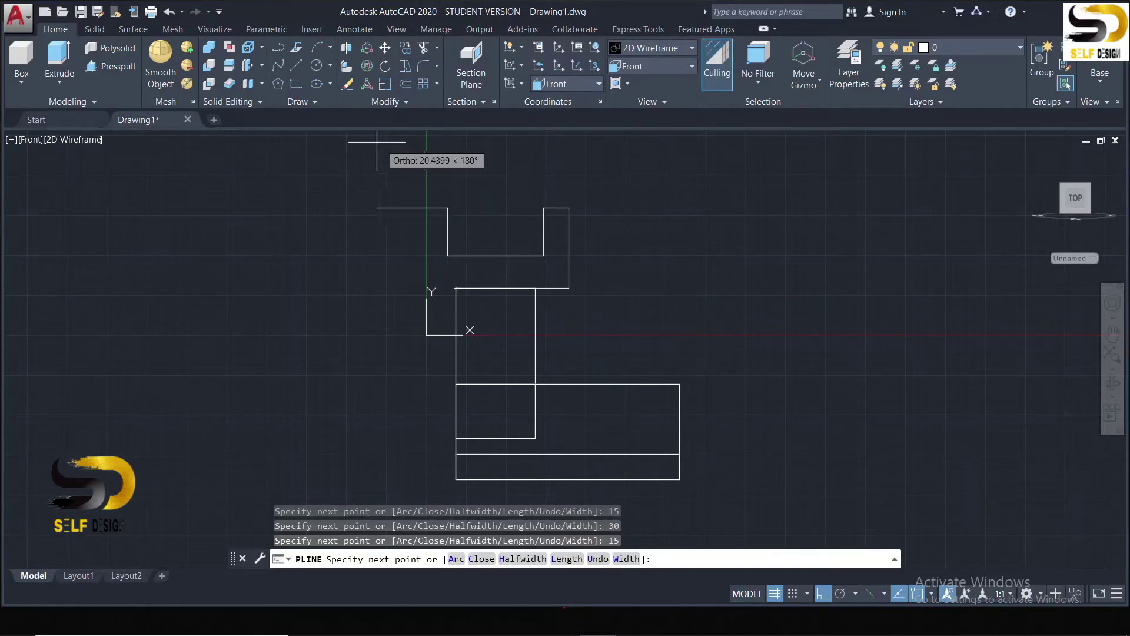
{"action": "type", "text": "8"}
{"action": "key", "text": "Return"}
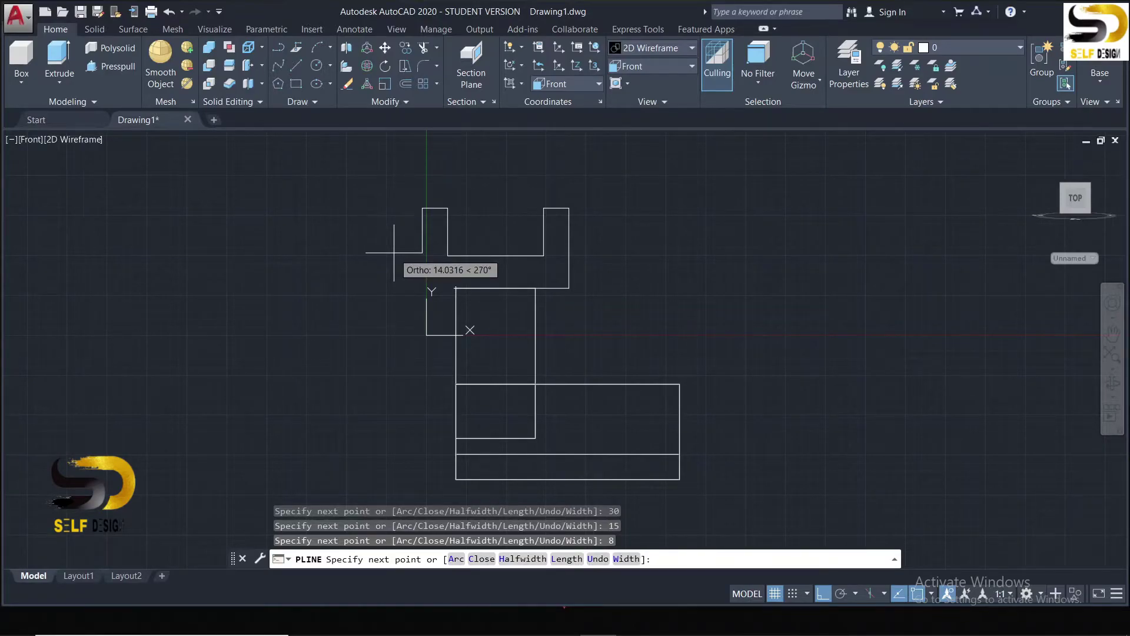
{"action": "type", "text": "25"}
{"action": "key", "text": "Return"}
{"action": "left_click", "coordinate": [456, 288]}
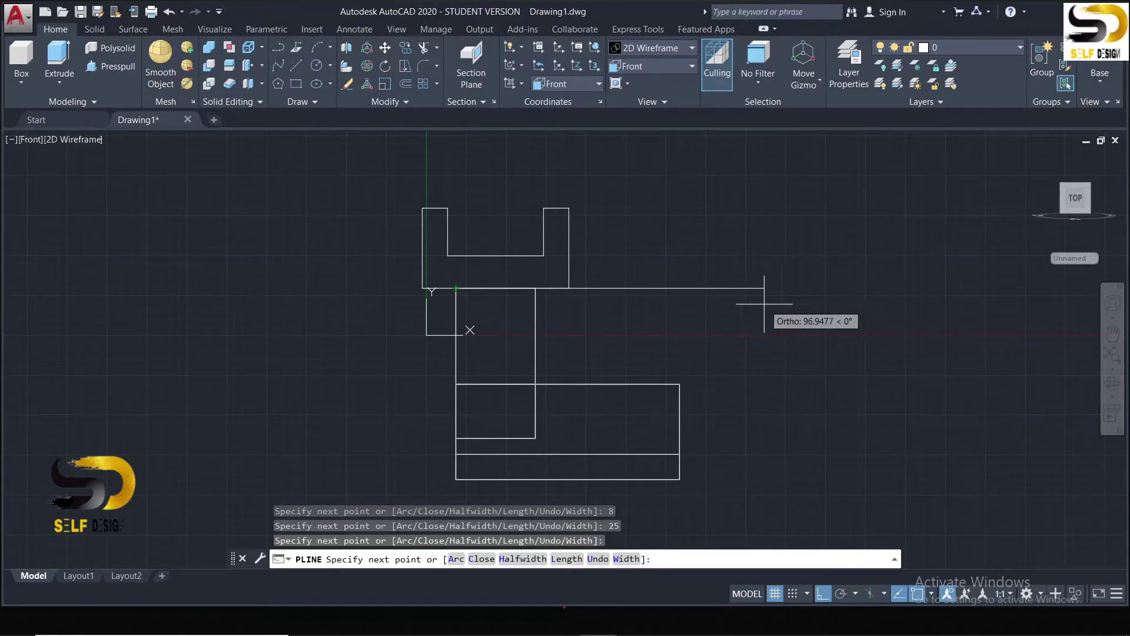
{"action": "key", "text": "Escape"}
{"action": "scroll", "coordinate": [502, 270], "scroll_direction": "up", "scroll_amount": 2}
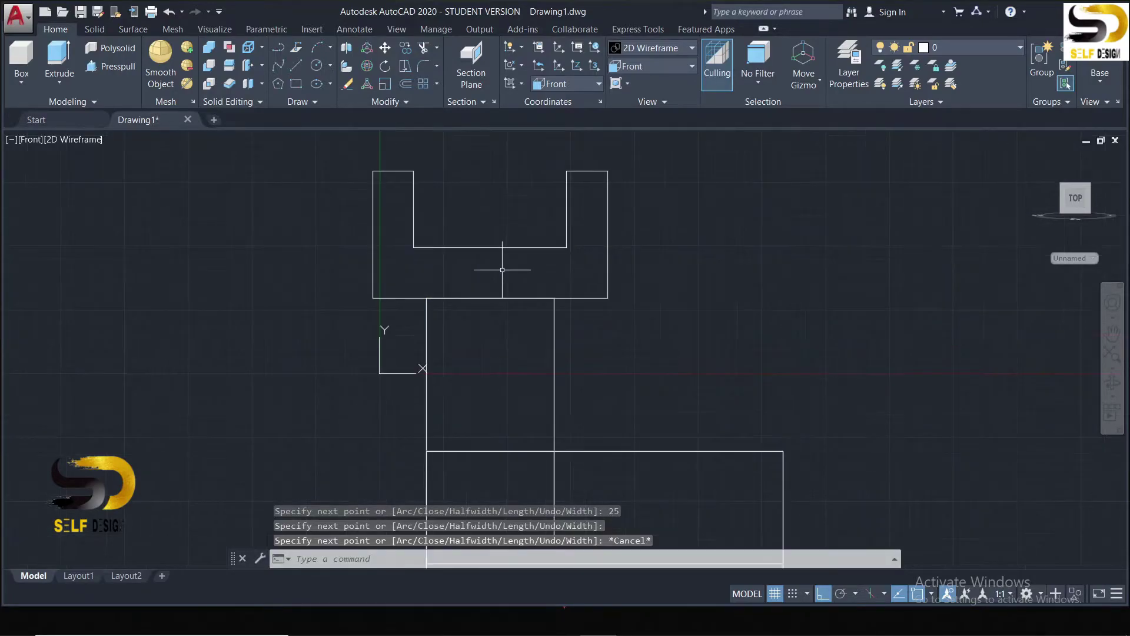
{"action": "scroll", "coordinate": [502, 270], "scroll_direction": "down", "scroll_amount": 2}
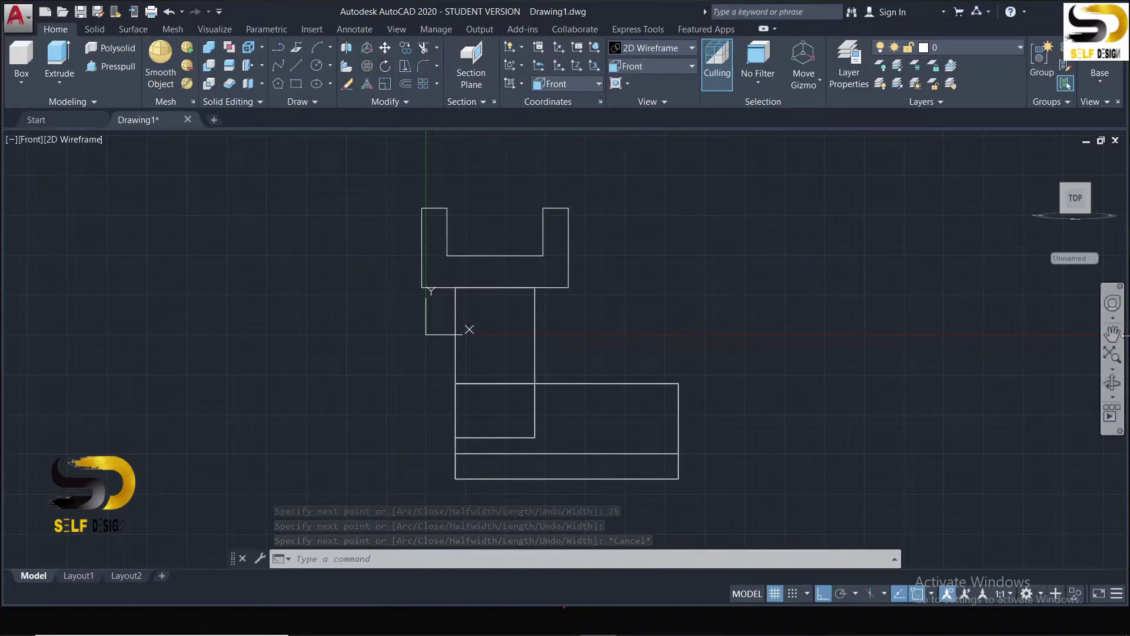
- Orbit to an oblique view and extrude the U-shaped polyline 40 units
{"action": "left_click", "coordinate": [1111, 381]}
{"action": "mouse_move", "coordinate": [720, 300]}
{"action": "left_mouse_down"}
{"action": "mouse_move", "coordinate": [814, 295]}
{"action": "mouse_move", "coordinate": [887, 326]}
{"action": "mouse_move", "coordinate": [838, 328]}
{"action": "mouse_move", "coordinate": [865, 323]}
{"action": "mouse_move", "coordinate": [866, 335]}
{"action": "mouse_move", "coordinate": [598, 251]}
{"action": "left_mouse_up"}
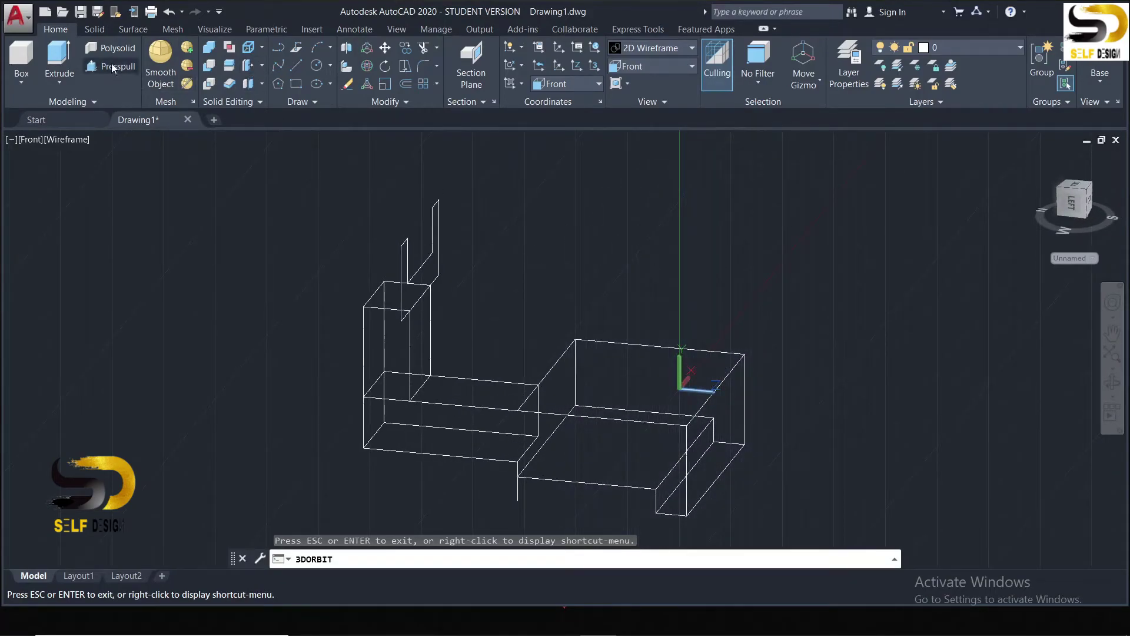
{"action": "left_click", "coordinate": [59, 59]}
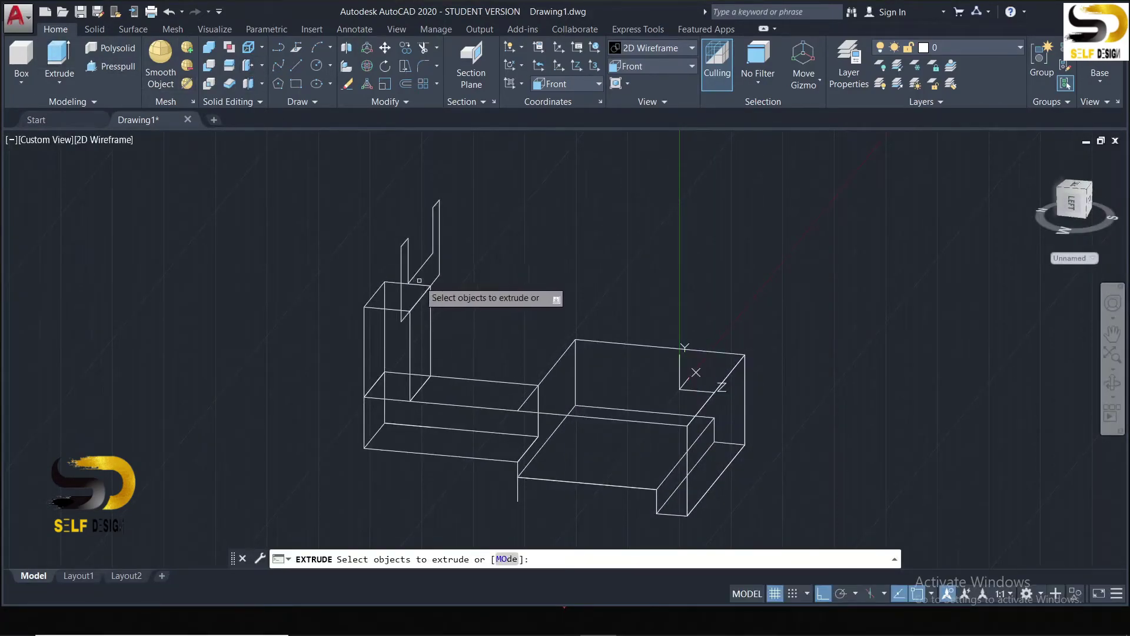
{"action": "left_click", "coordinate": [436, 268]}
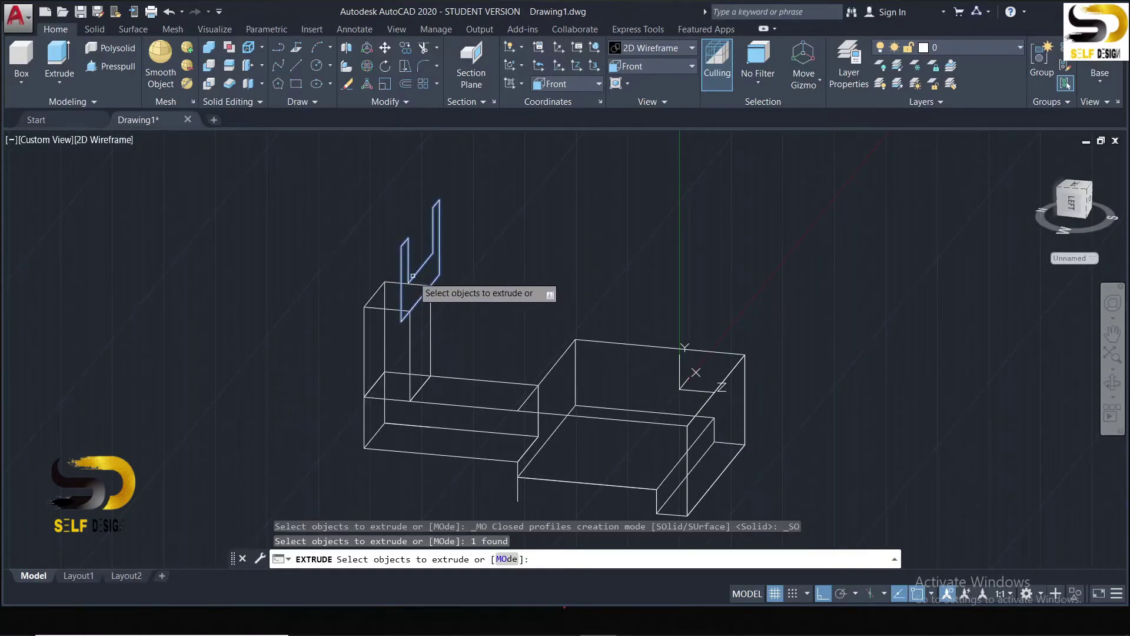
{"action": "key", "text": "Return"}
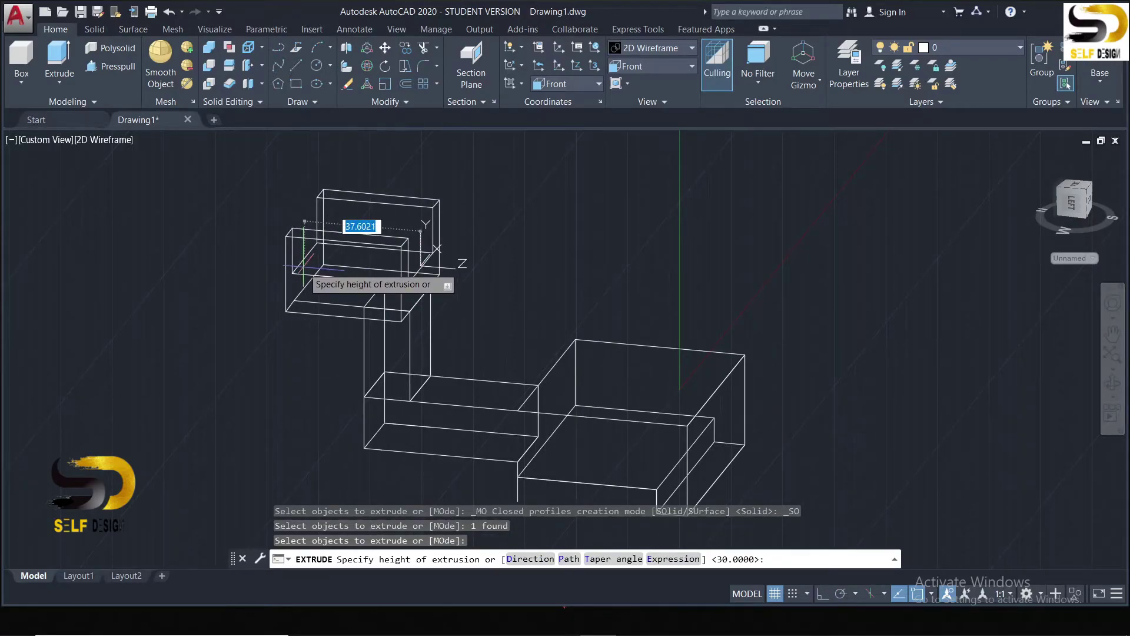
{"action": "type", "text": "40"}
{"action": "key", "text": "Return"}
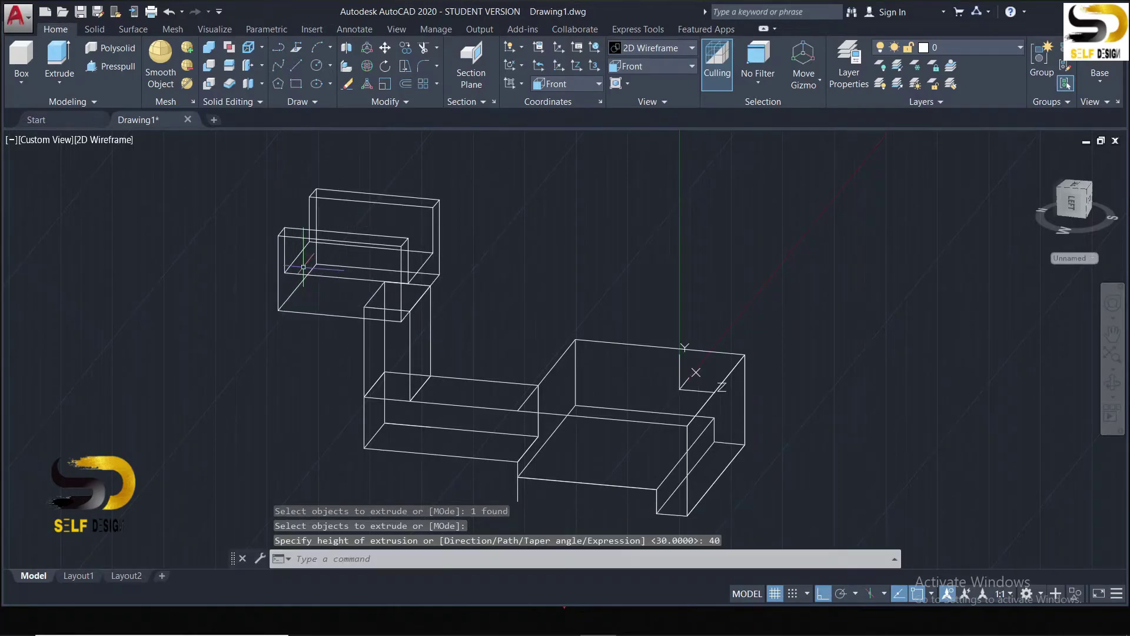
{"action": "key", "text": "Escape"}
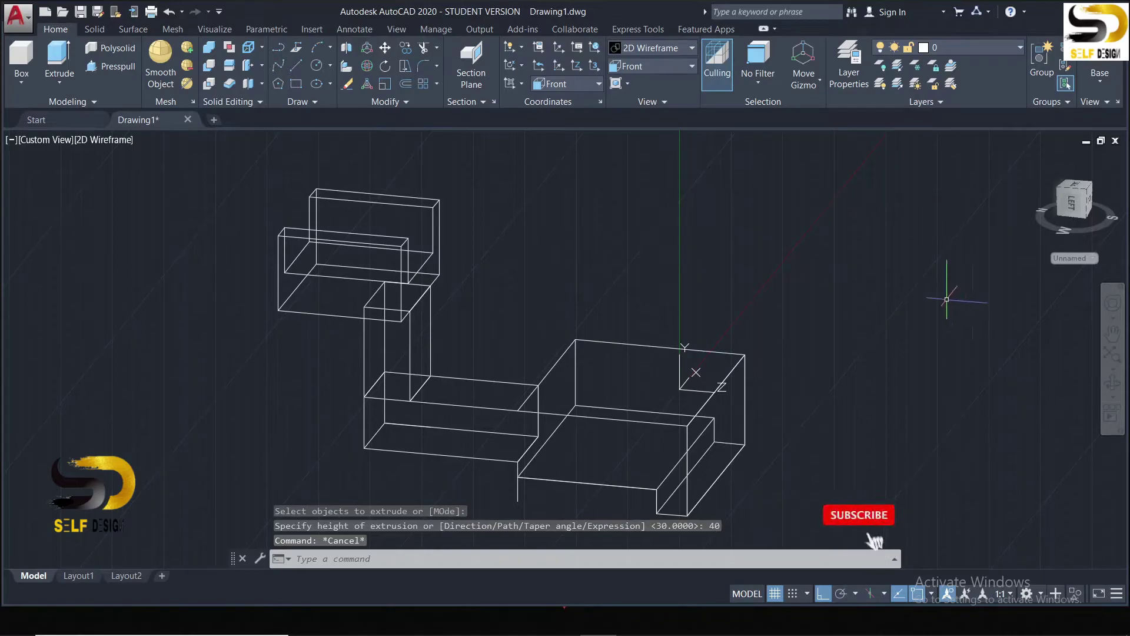
- Switch to SW Isometric and draw 30, 30 and 18-unit construction lines on the base top
{"action": "left_click", "coordinate": [636, 65]}
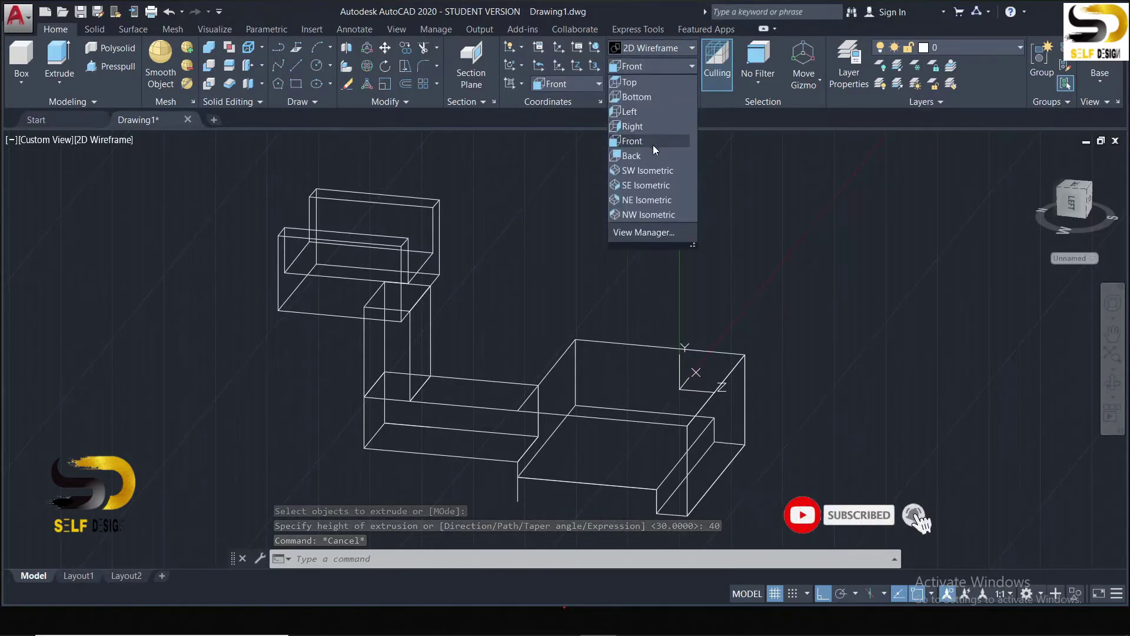
{"action": "left_click", "coordinate": [648, 175]}
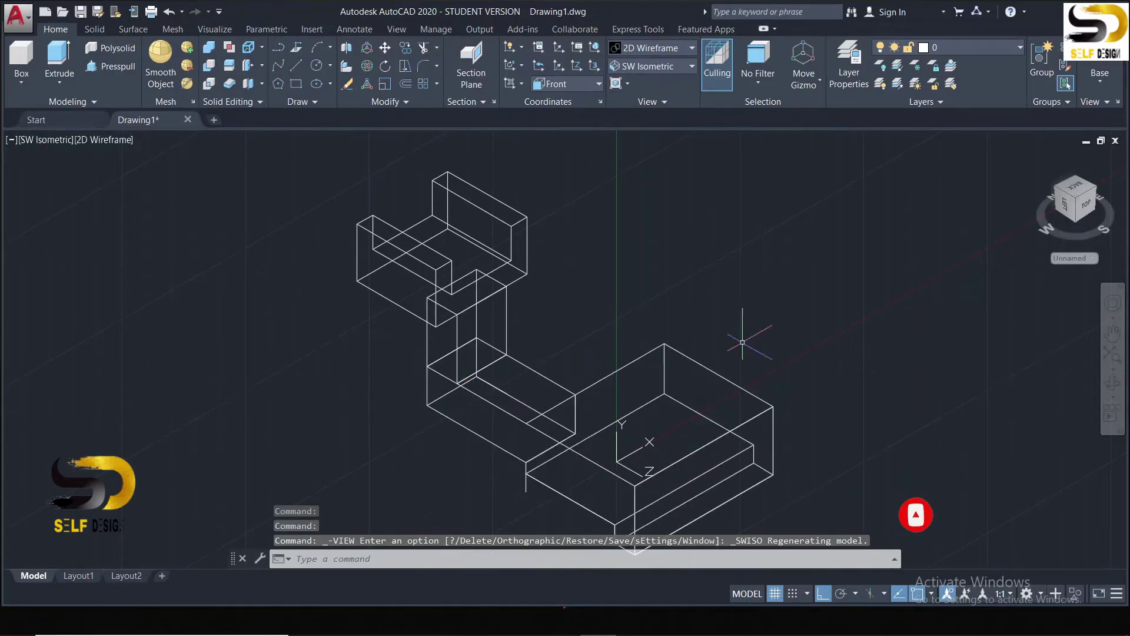
{"action": "left_click", "coordinate": [298, 64]}
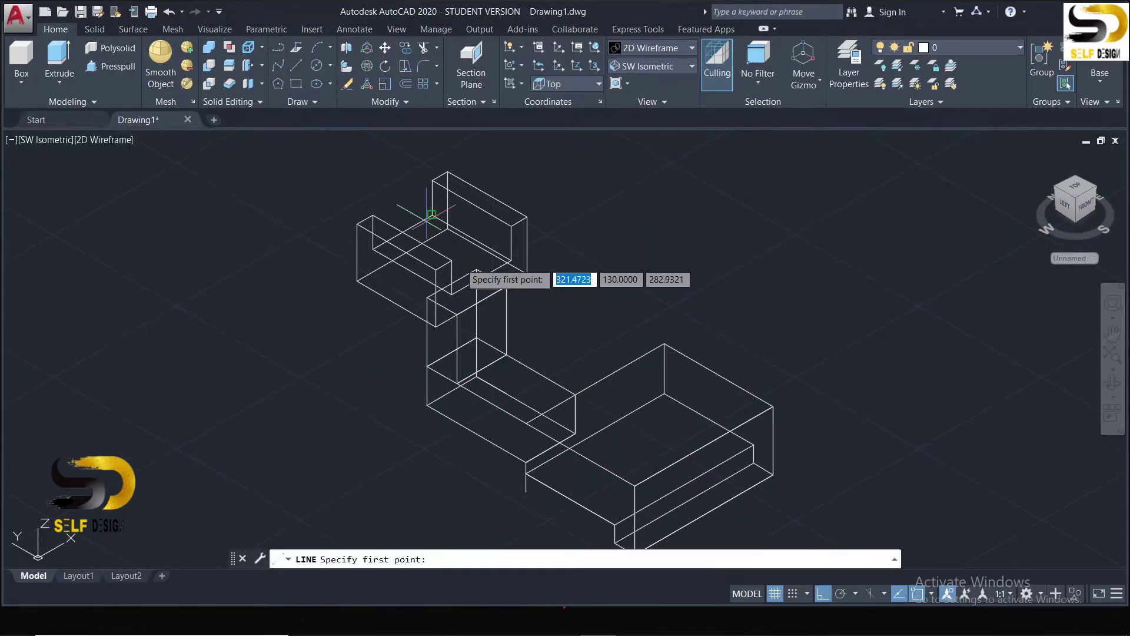
{"action": "left_click", "coordinate": [634, 487]}
{"action": "type", "text": "30"}
{"action": "key", "text": "Return"}
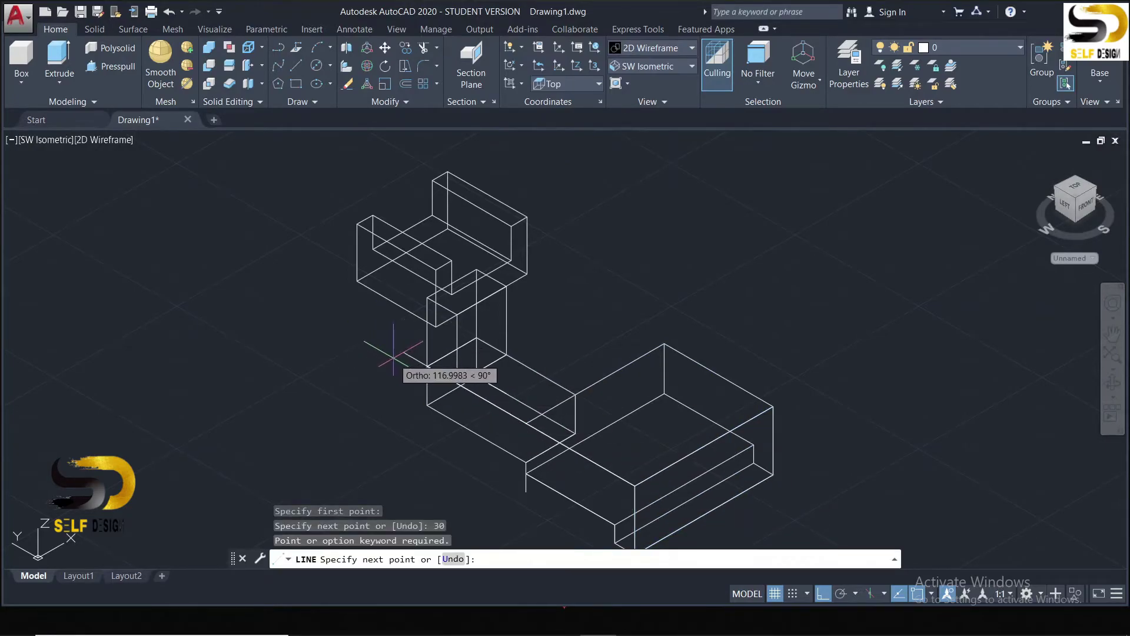
{"action": "type", "text": "30"}
{"action": "key", "text": "Return"}
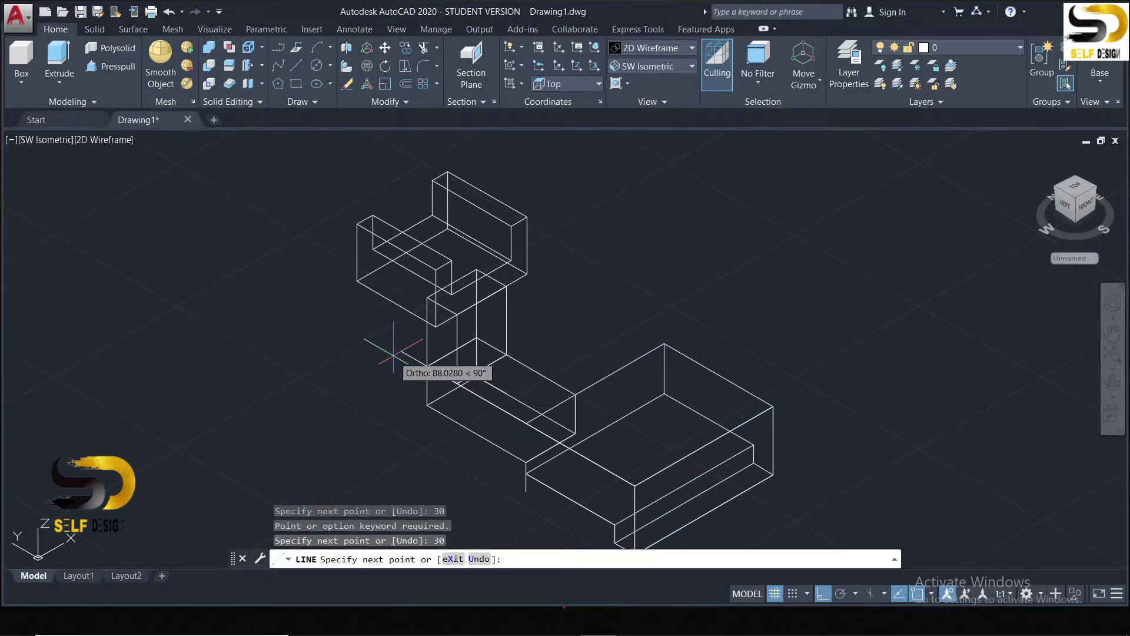
{"action": "type", "text": "18"}
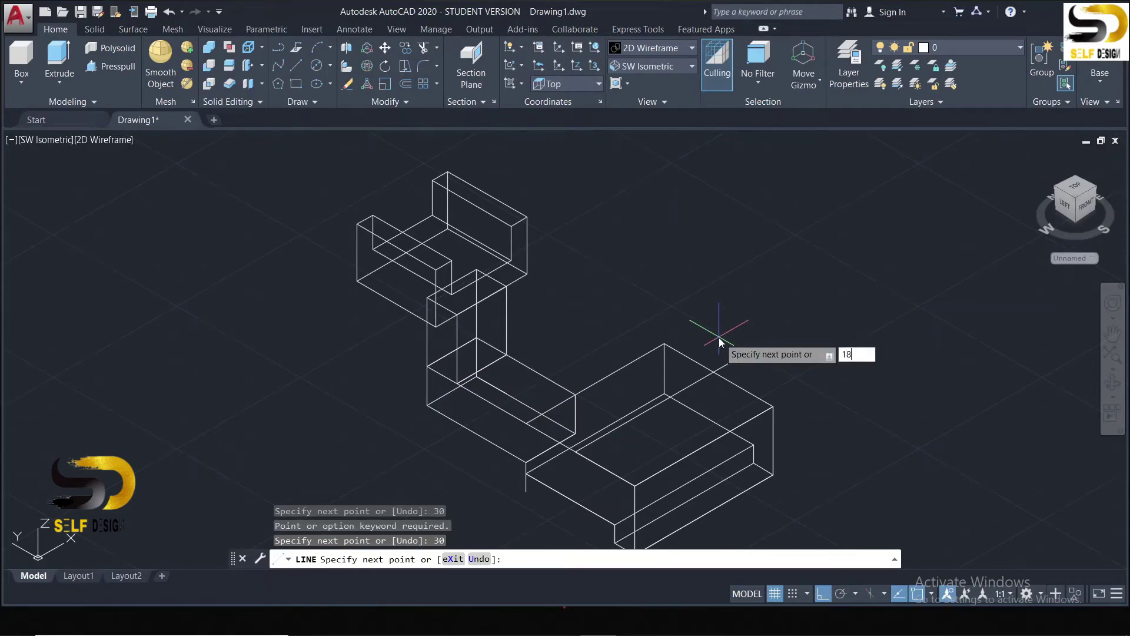
{"action": "key", "text": "Return"}
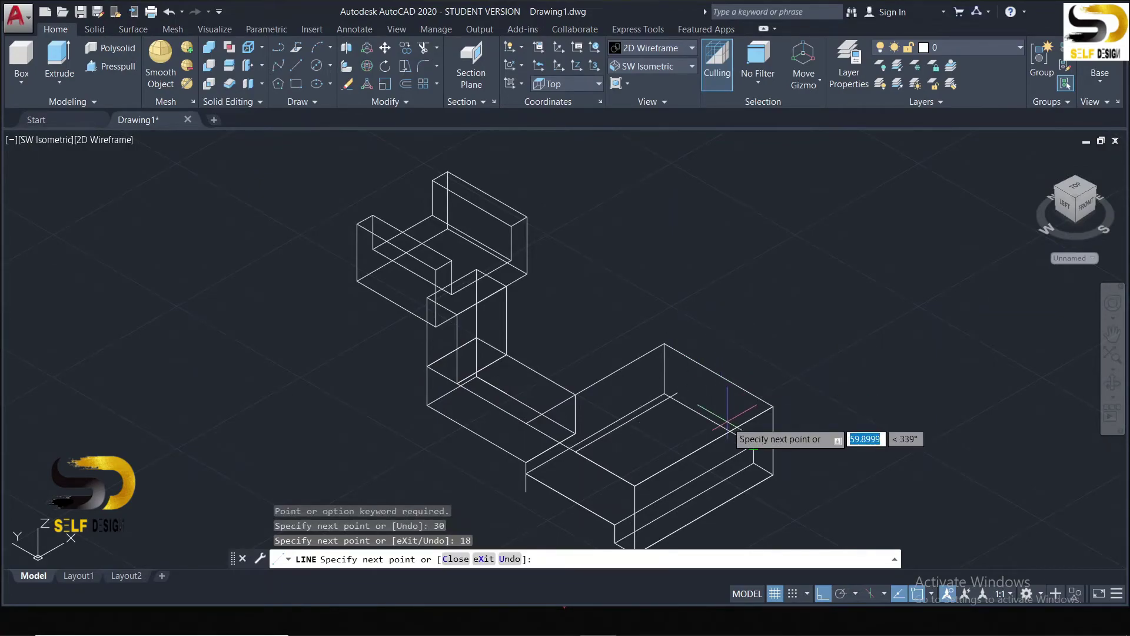
{"action": "key", "text": "Escape"}
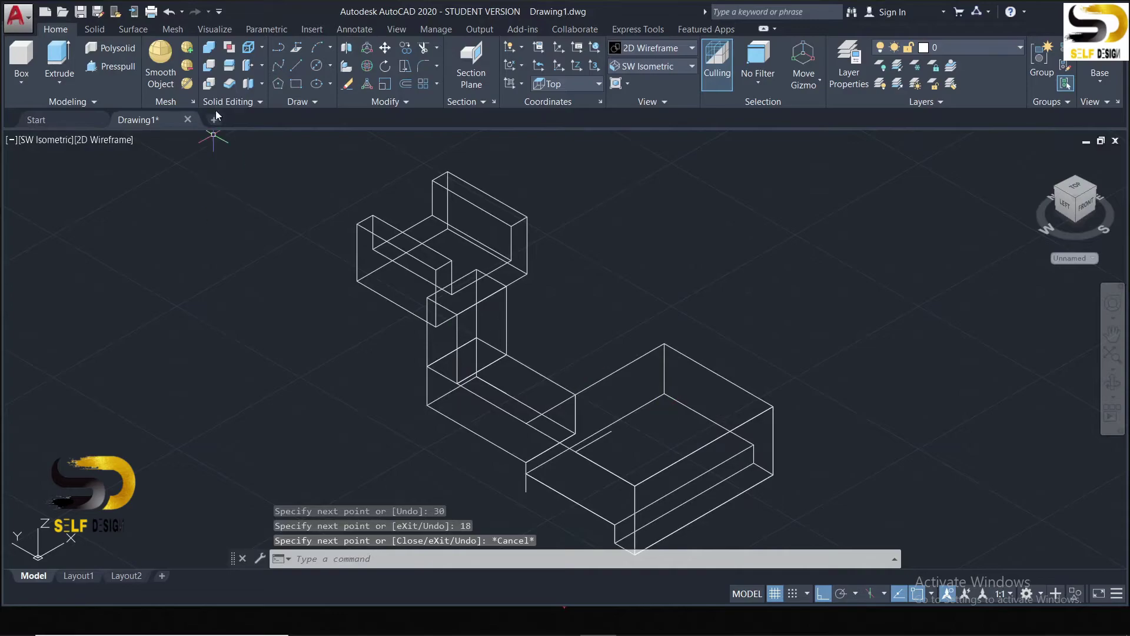
- Draw a 22-diameter hole circle on the base block's top face and select it
{"action": "left_click", "coordinate": [318, 65]}
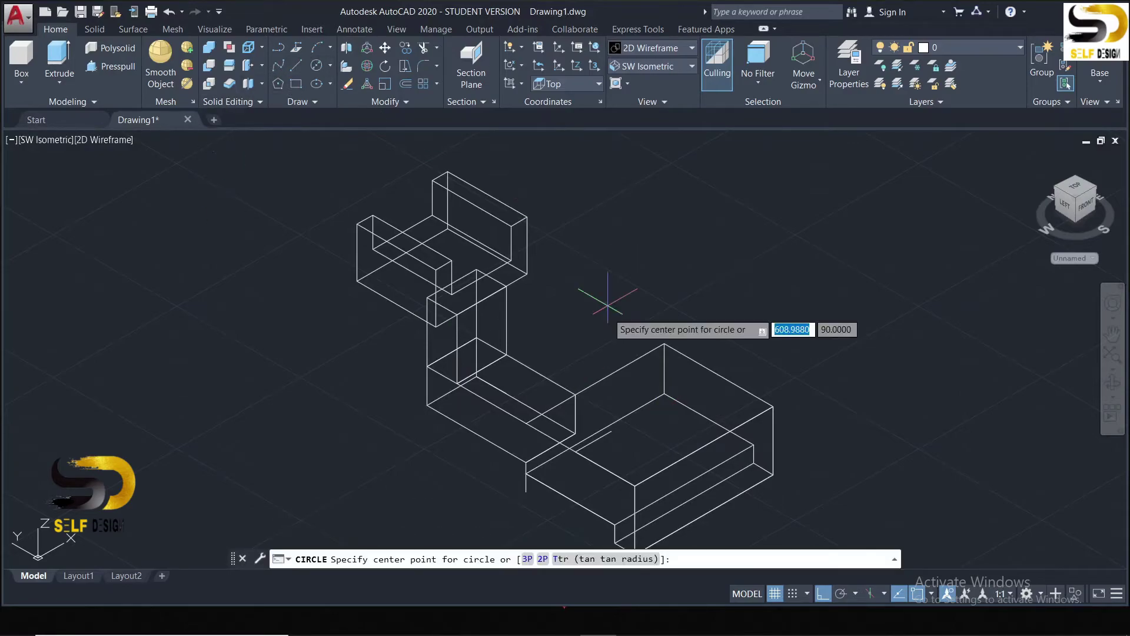
{"action": "left_click", "coordinate": [611, 432]}
{"action": "type", "text": "22"}
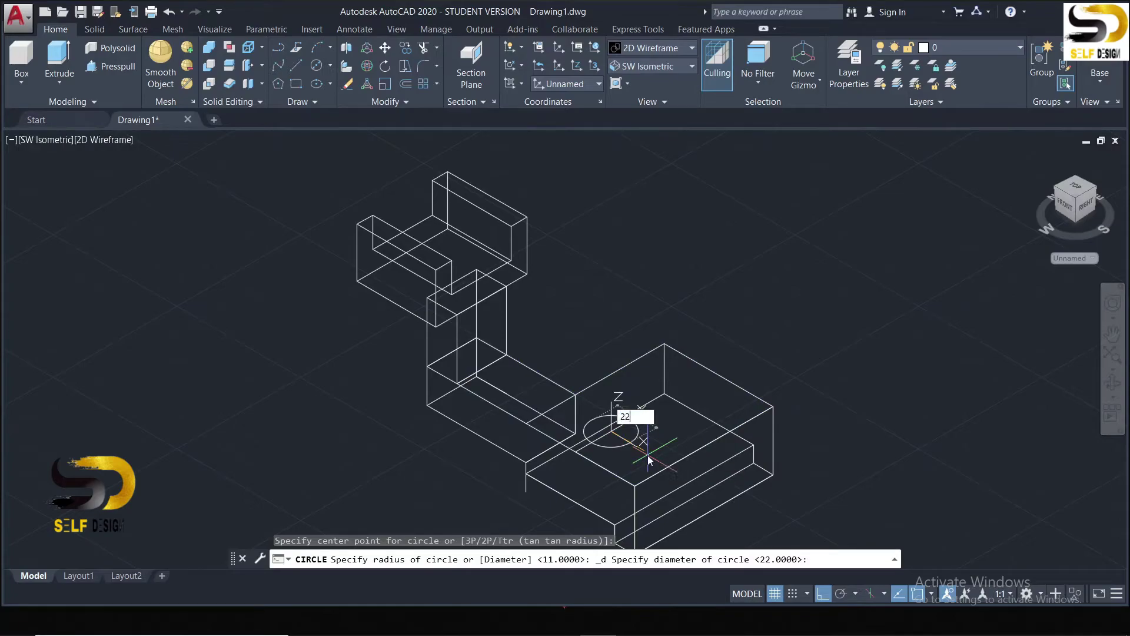
{"action": "left_click", "coordinate": [648, 455]}
{"action": "middle_click_drag", "start_coordinate": [643, 434], "coordinate": [615, 382], "text": "shift"}
{"action": "left_click", "coordinate": [610, 436]}
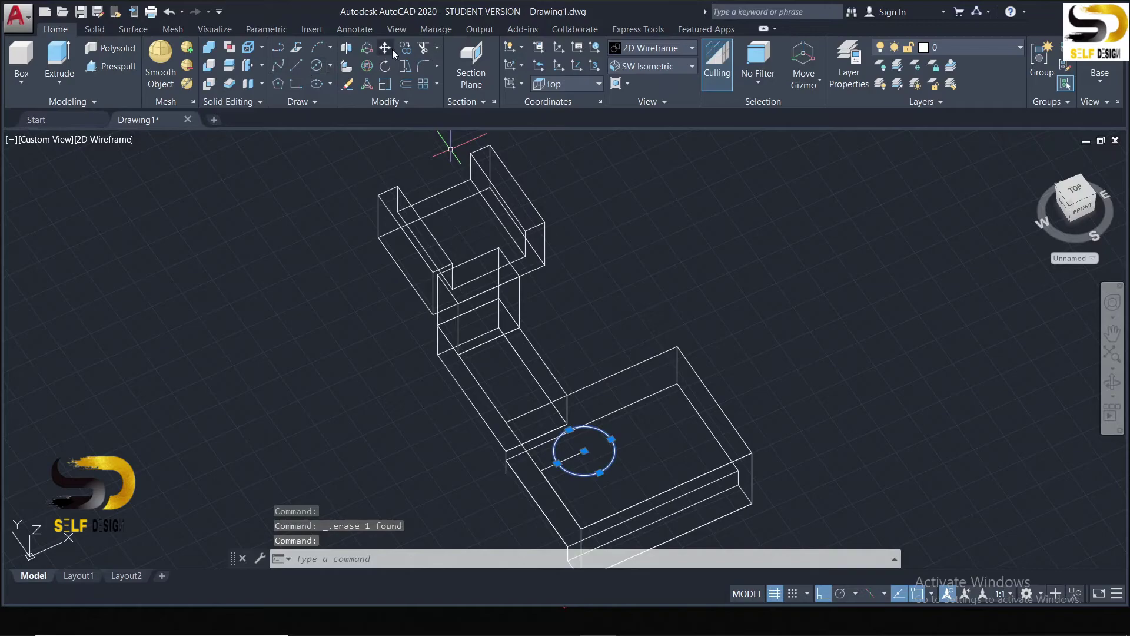
- Copy the hole circle 34 units along ortho from its centre
{"action": "left_click", "coordinate": [407, 49]}
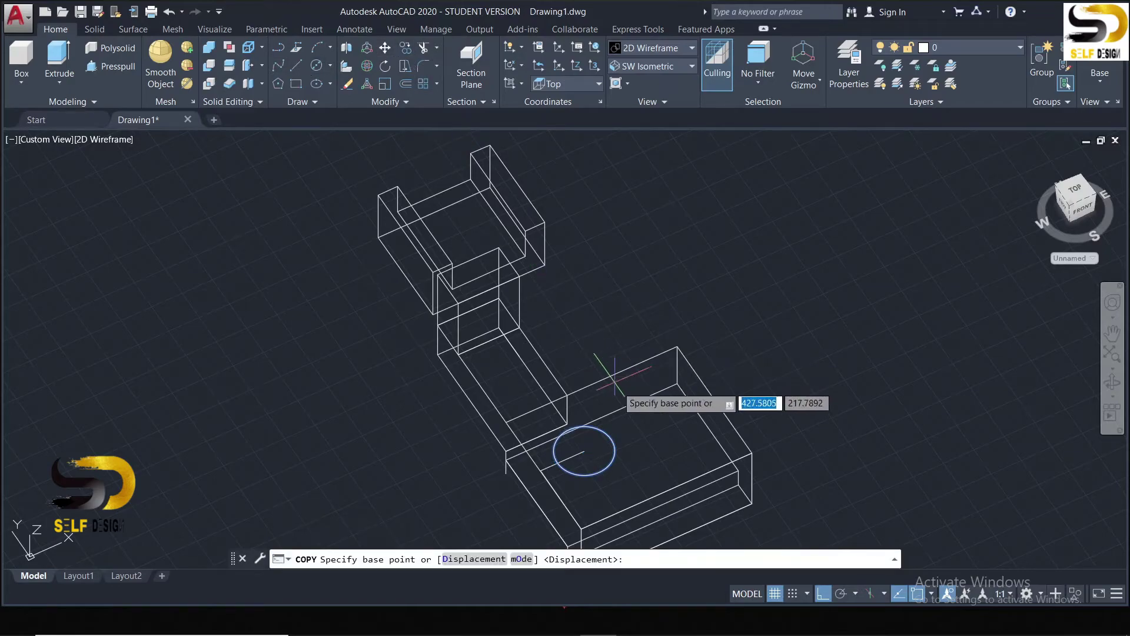
{"action": "left_click", "coordinate": [584, 451]}
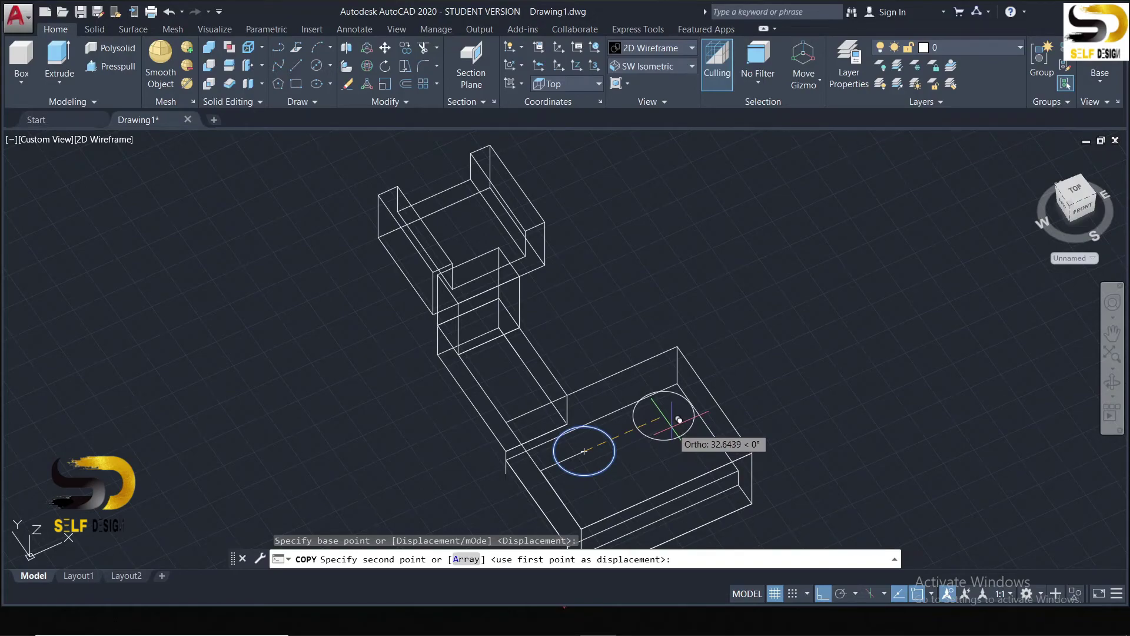
{"action": "type", "text": "34"}
{"action": "key", "text": "Return"}
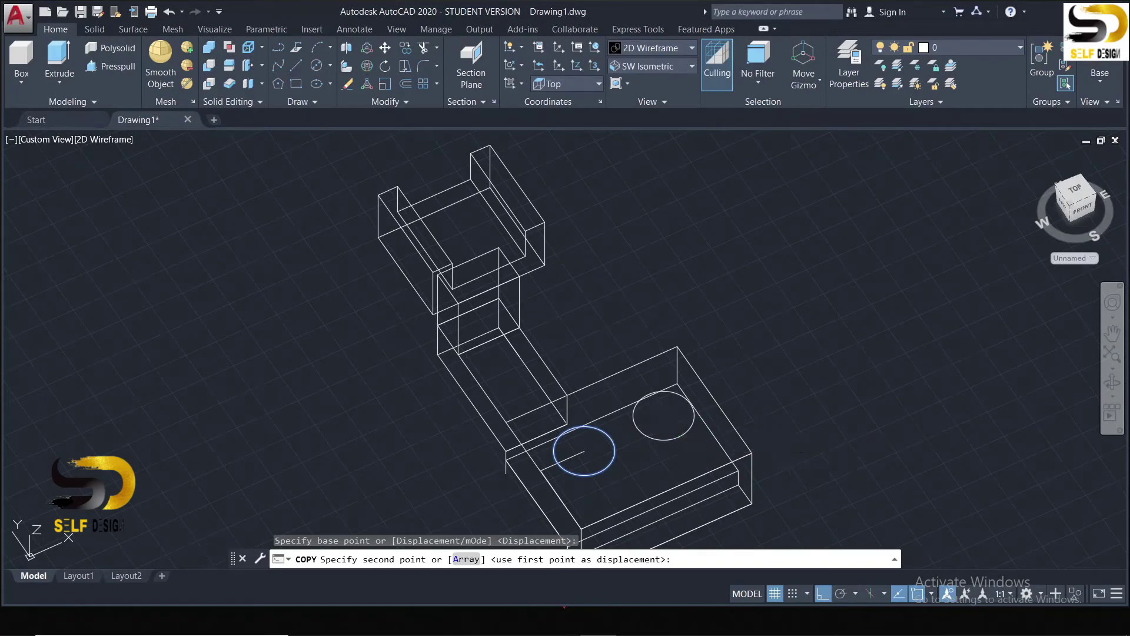
{"action": "key", "text": "Return"}
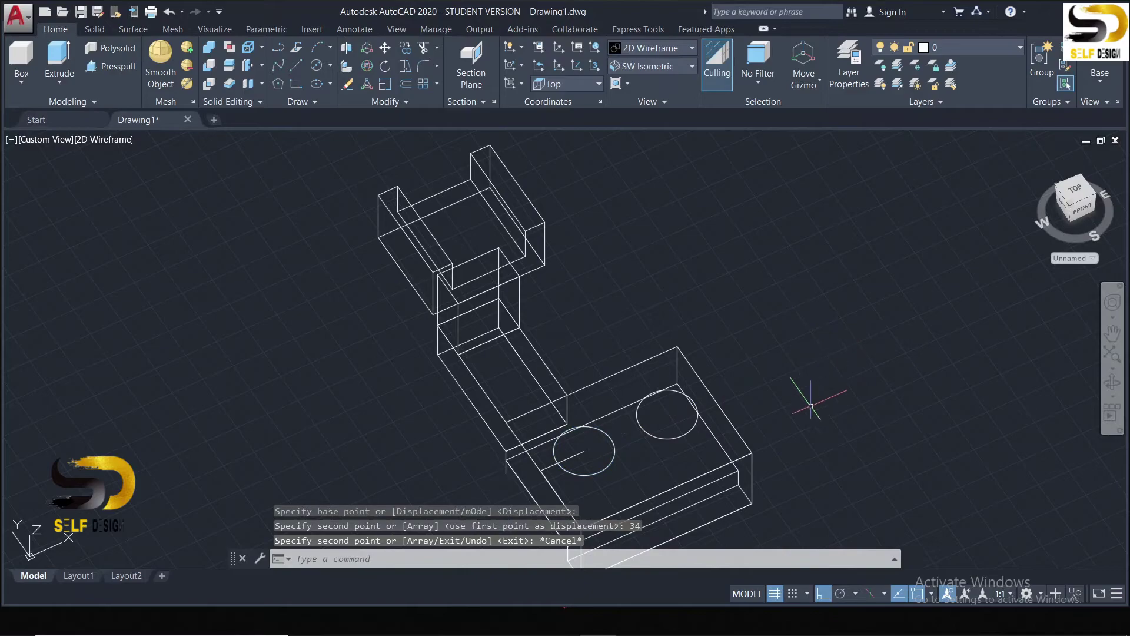
- Change the visual style to Shaded with edges
{"action": "left_click", "coordinate": [649, 49]}
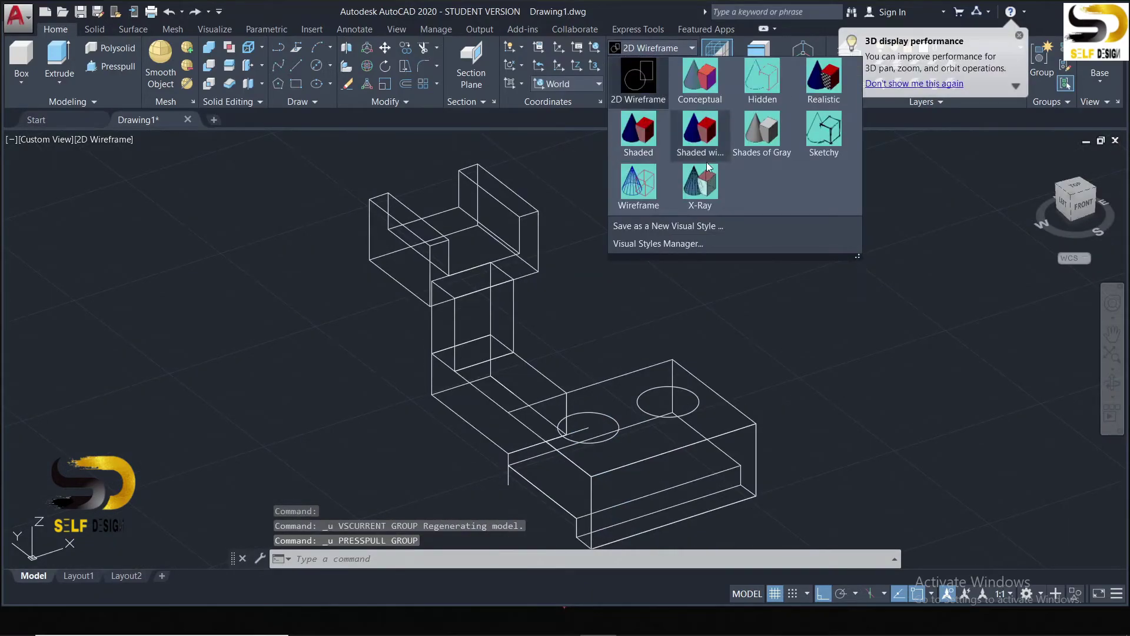
{"action": "left_click", "coordinate": [714, 139]}
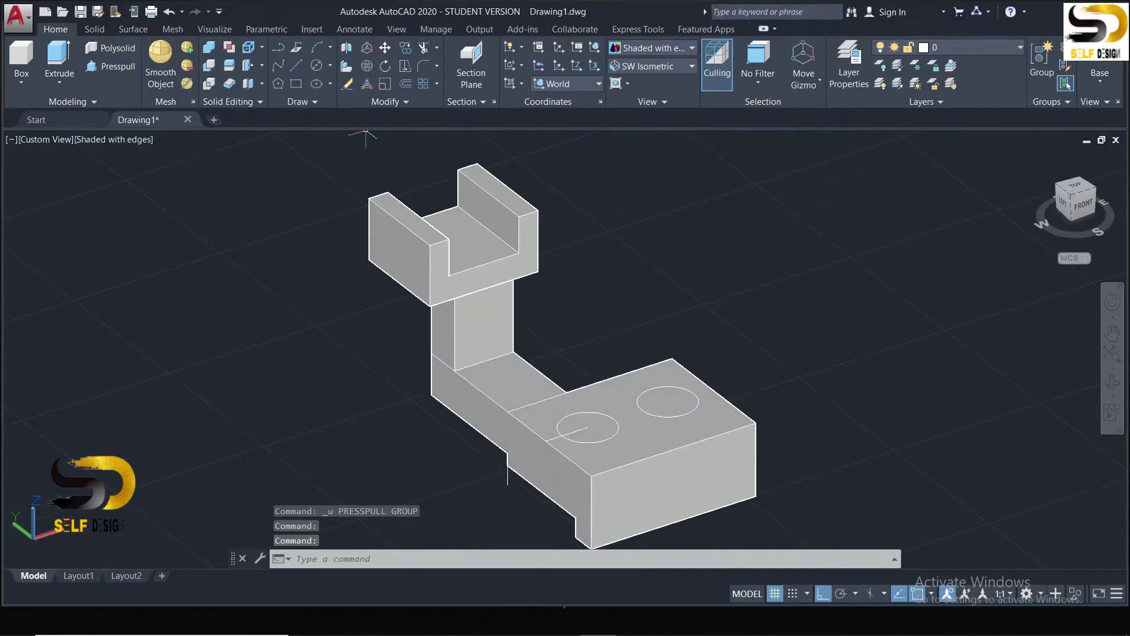
- Press-pull the left and right circles 22 units deep into holes
{"action": "left_click", "coordinate": [115, 68]}
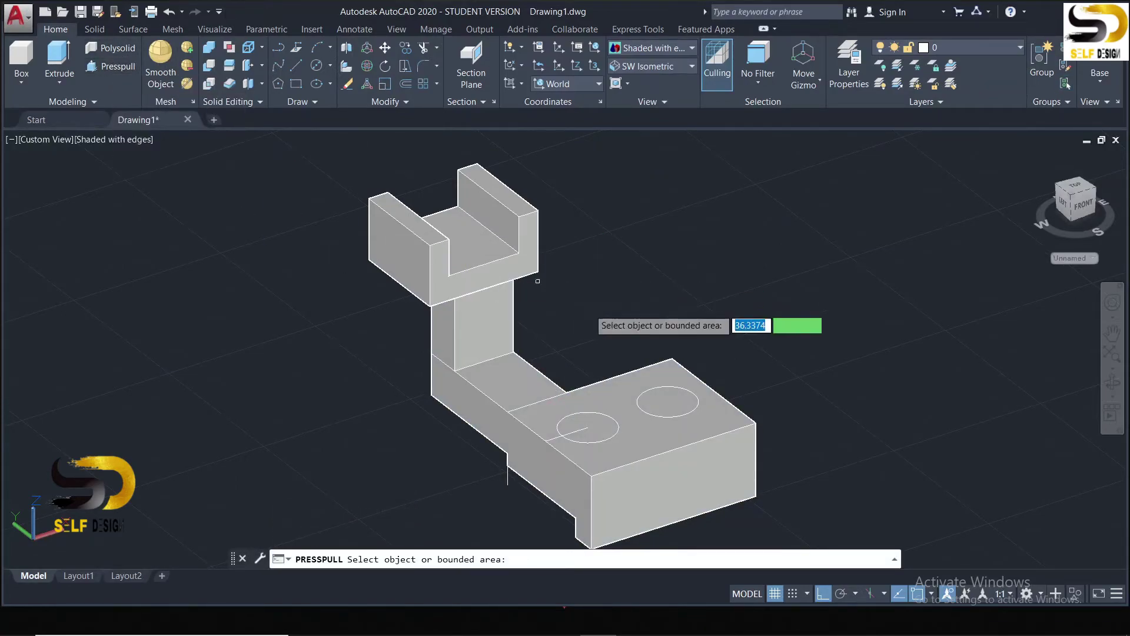
{"action": "left_click", "coordinate": [587, 427]}
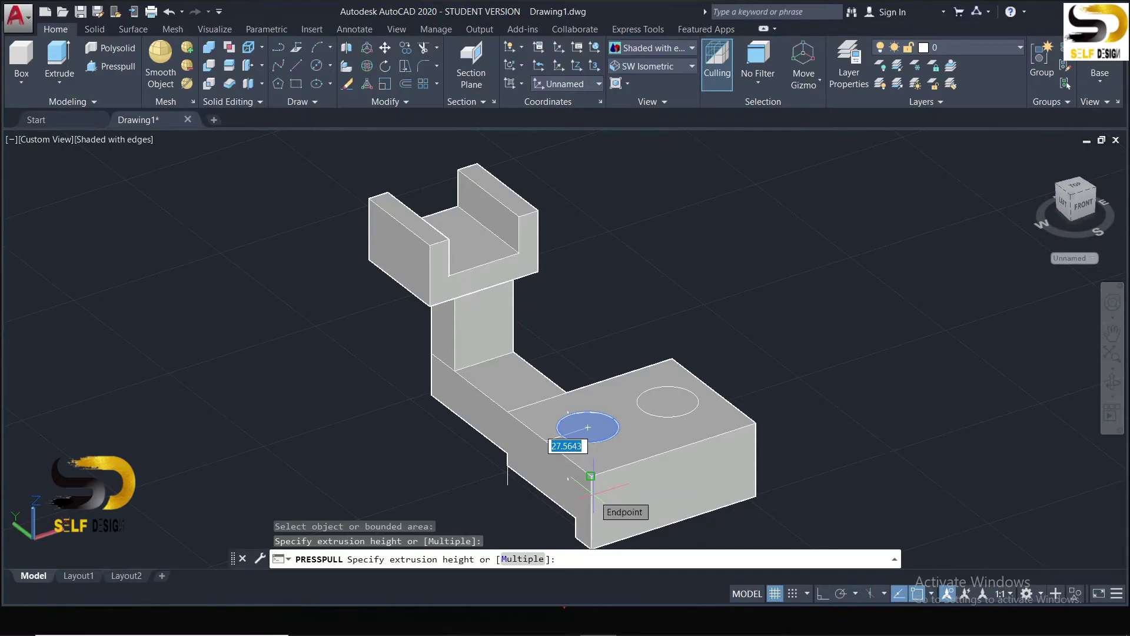
{"action": "type", "text": "22"}
{"action": "key", "text": "Return"}
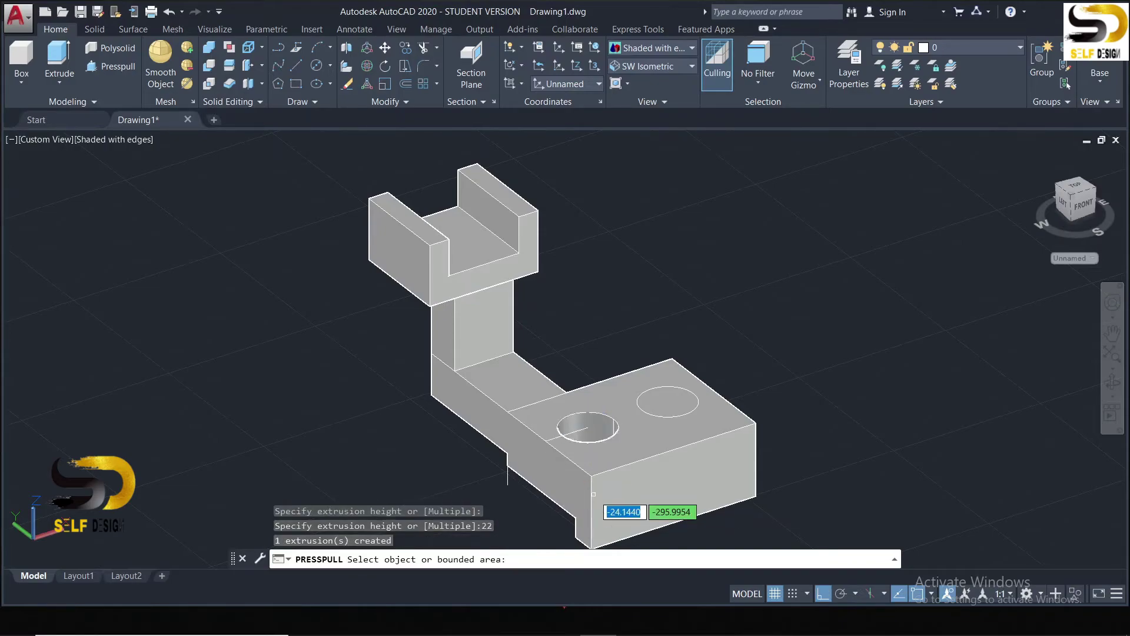
{"action": "left_click", "coordinate": [644, 403]}
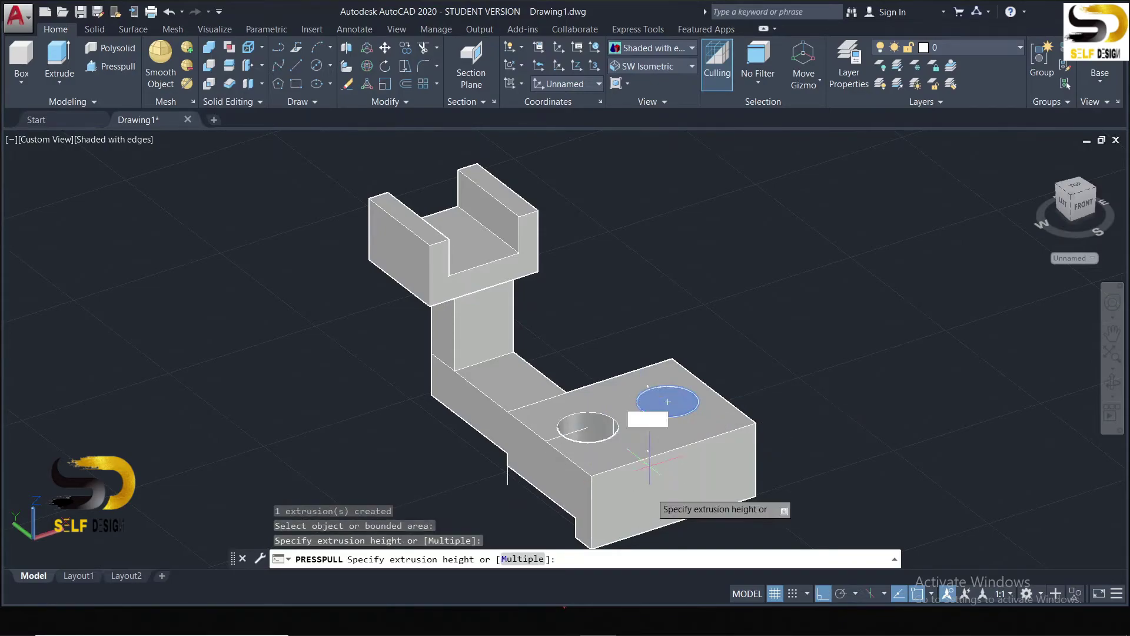
{"action": "type", "text": "22"}
{"action": "key", "text": "Return"}
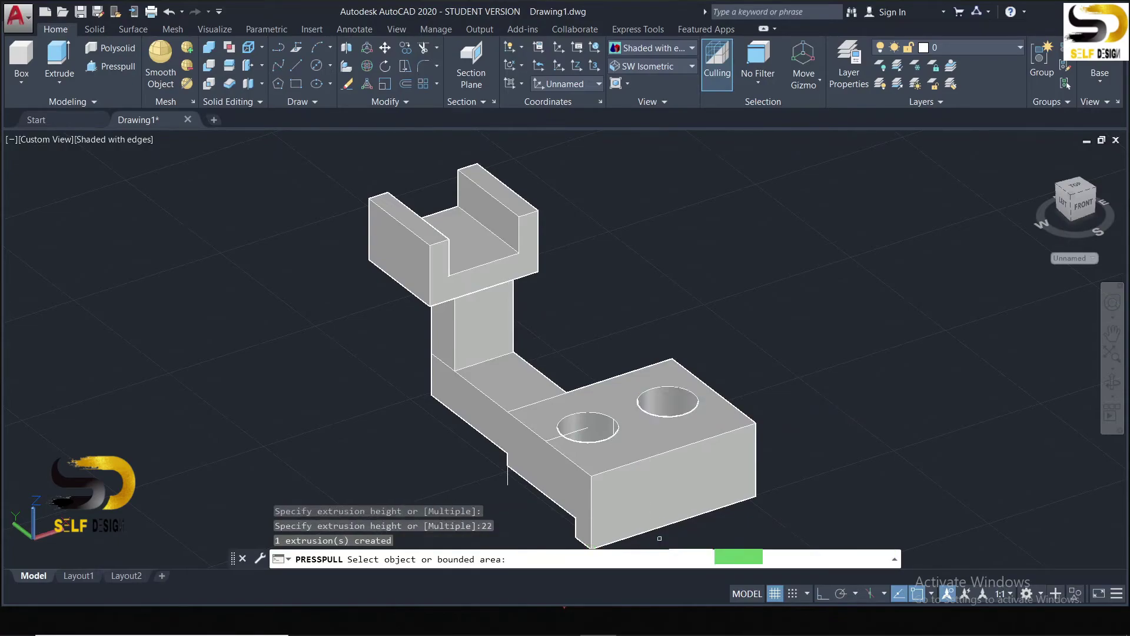
{"action": "key", "text": "Return"}
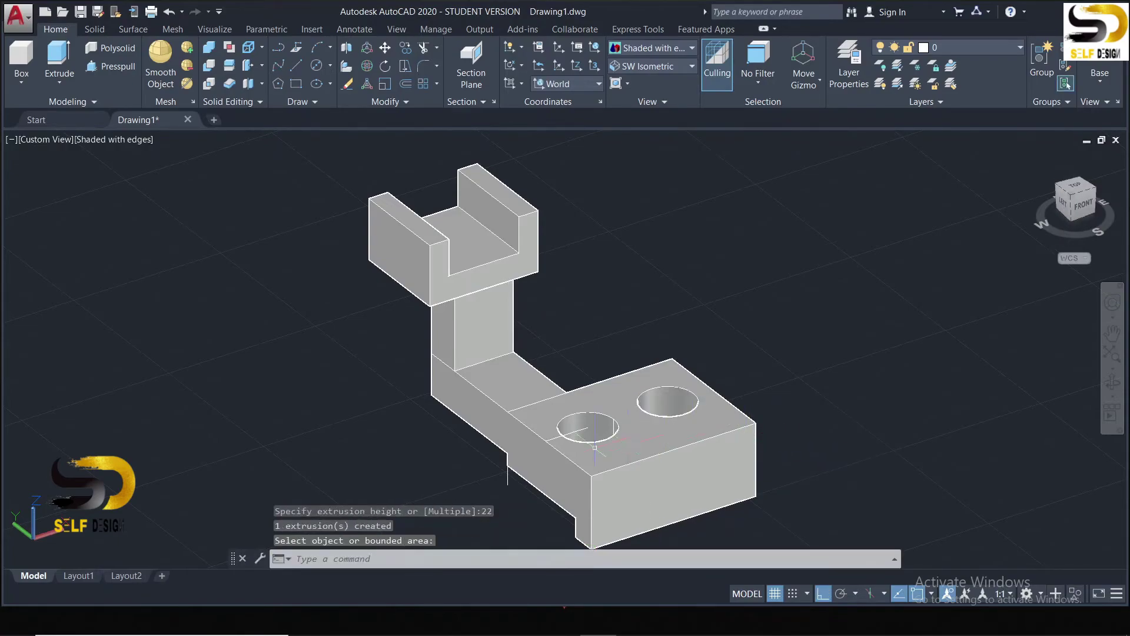
{"action": "scroll", "coordinate": [585, 445], "scroll_direction": "up", "scroll_amount": 3}
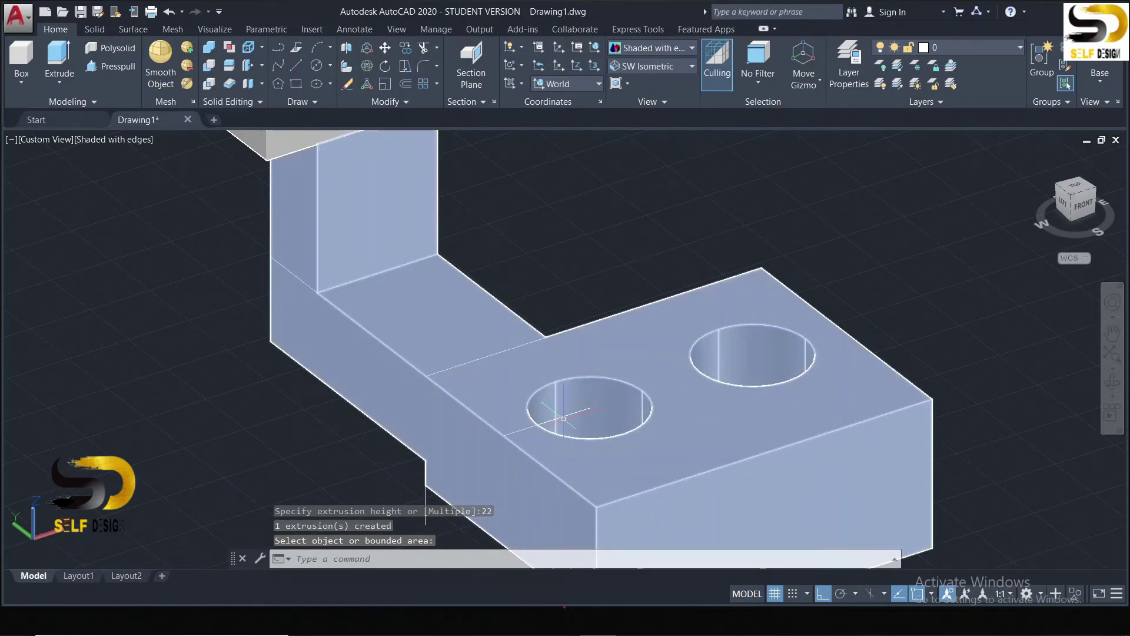
{"action": "key", "text": "Return"}
- Delete the leftover circle regions at the holes
{"action": "left_click", "coordinate": [510, 464]}
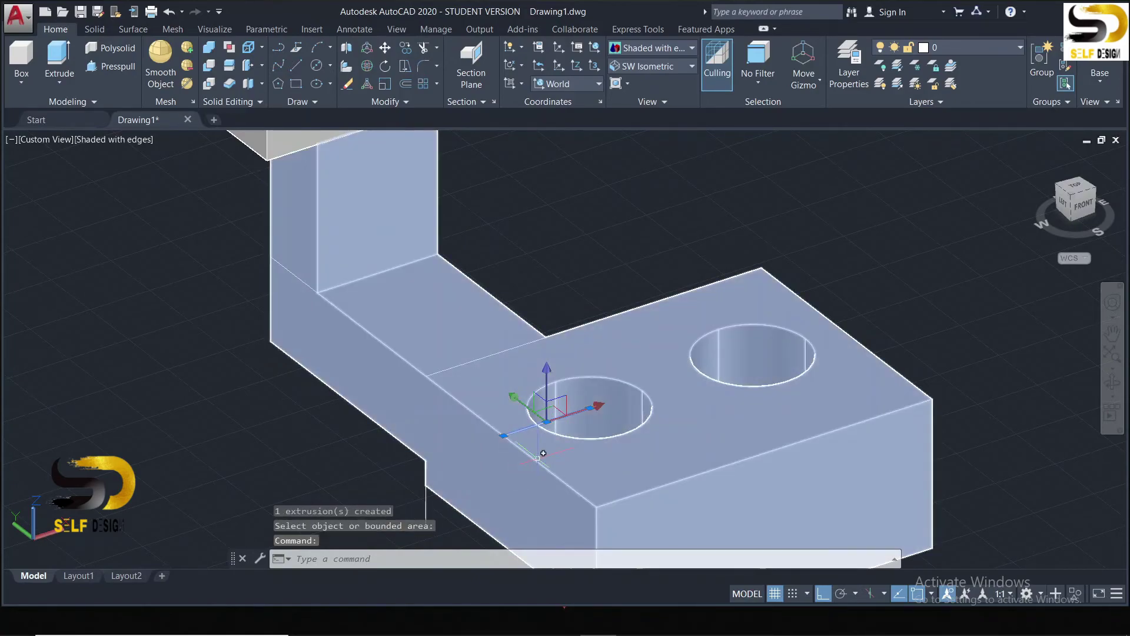
{"action": "left_click", "coordinate": [543, 453], "text": "ctrl"}
{"action": "key", "text": "Delete"}
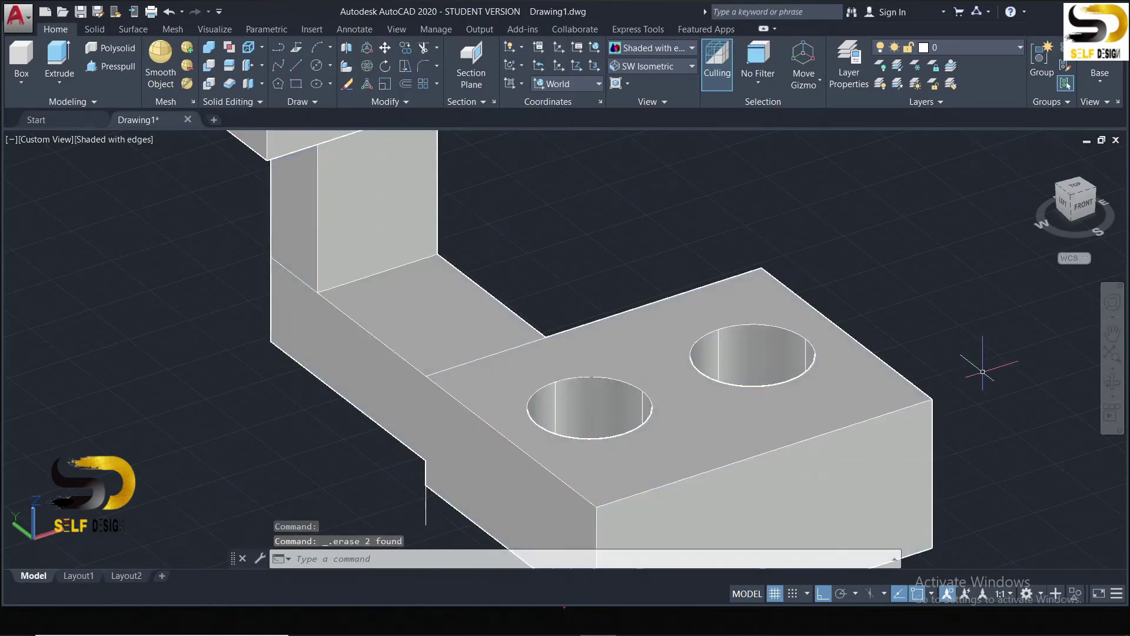
{"action": "scroll", "coordinate": [908, 380], "scroll_direction": "down", "scroll_amount": 3}
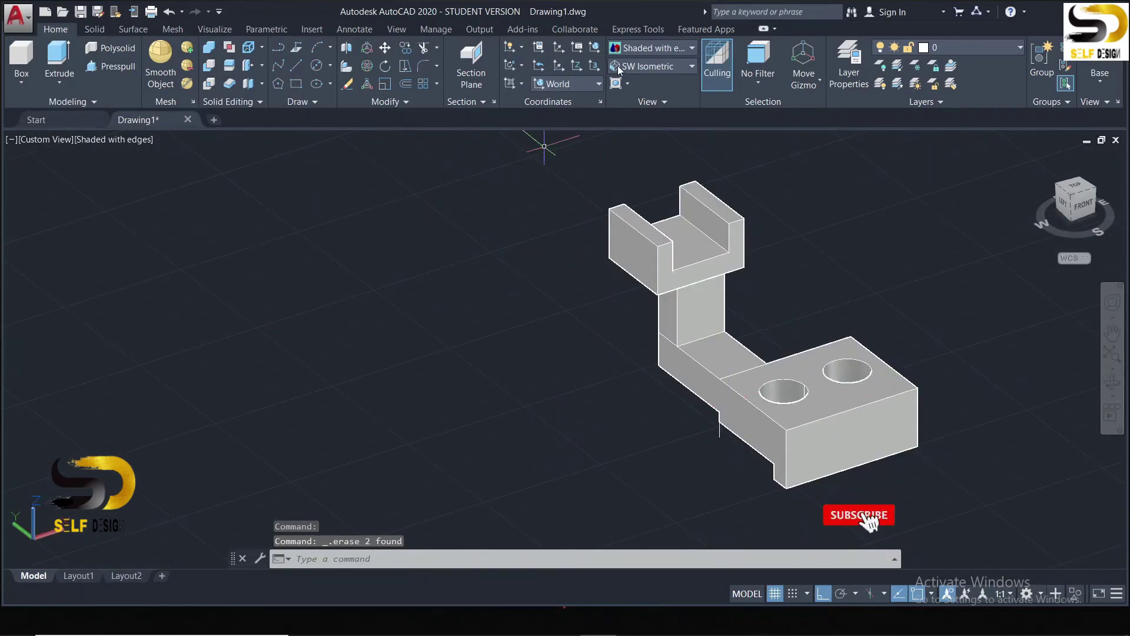
- In SW Isometric, fillet the column-base inner edge with radius 15 using FILLETEDGE
{"action": "left_click", "coordinate": [650, 66]}
{"action": "left_click", "coordinate": [648, 171]}
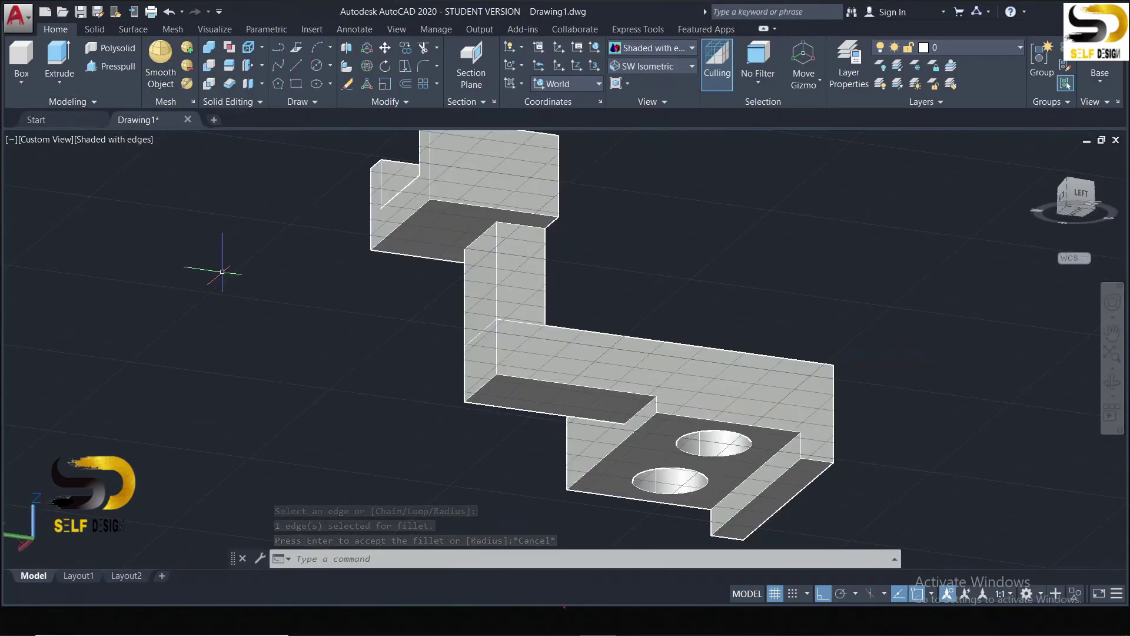
{"action": "type", "text": "FILL"}
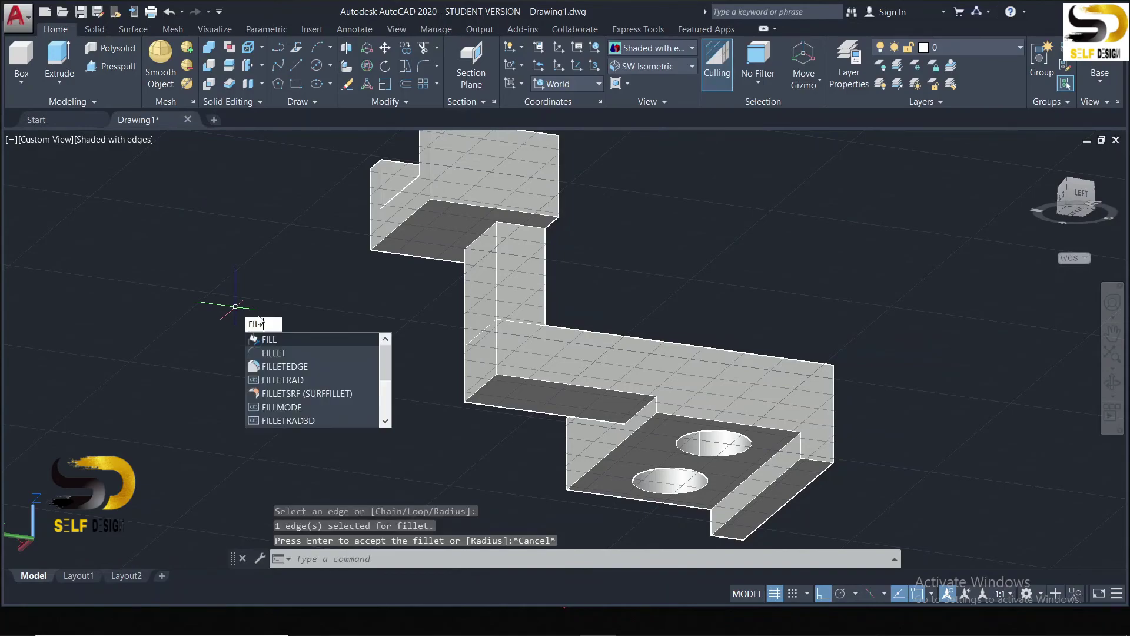
{"action": "left_click", "coordinate": [297, 371]}
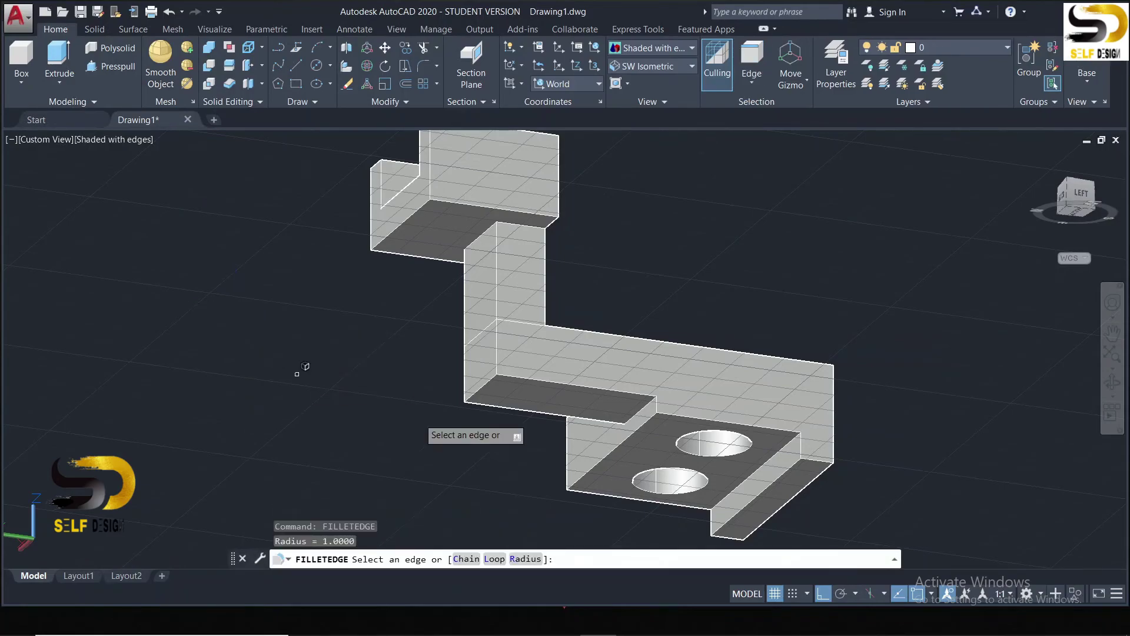
{"action": "left_click", "coordinate": [499, 384]}
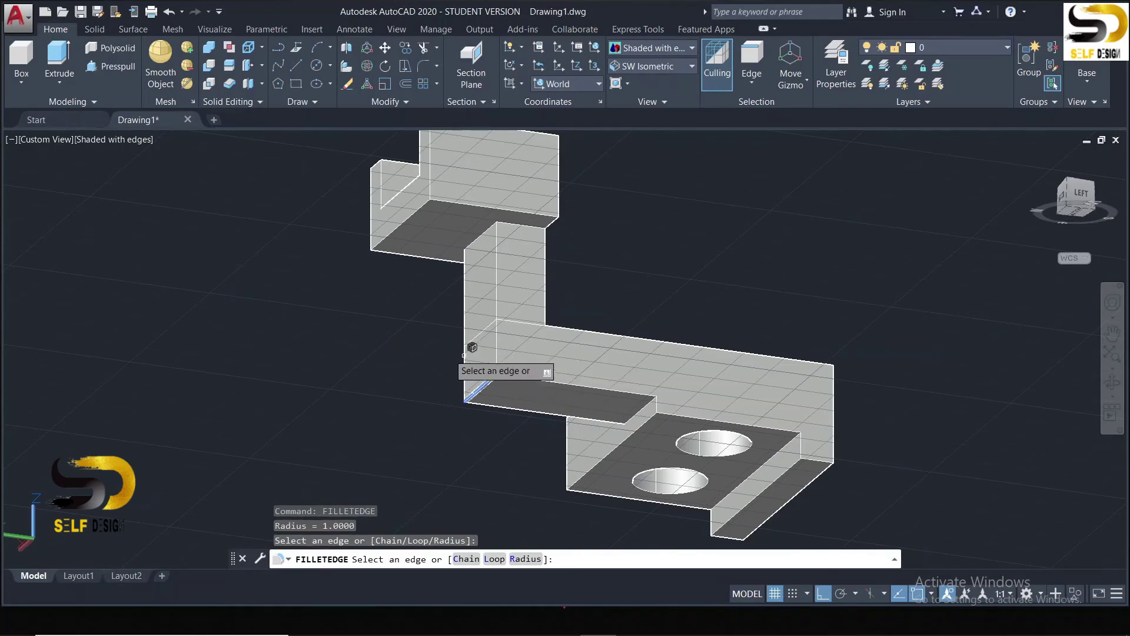
{"action": "type", "text": "R"}
{"action": "key", "text": "Return"}
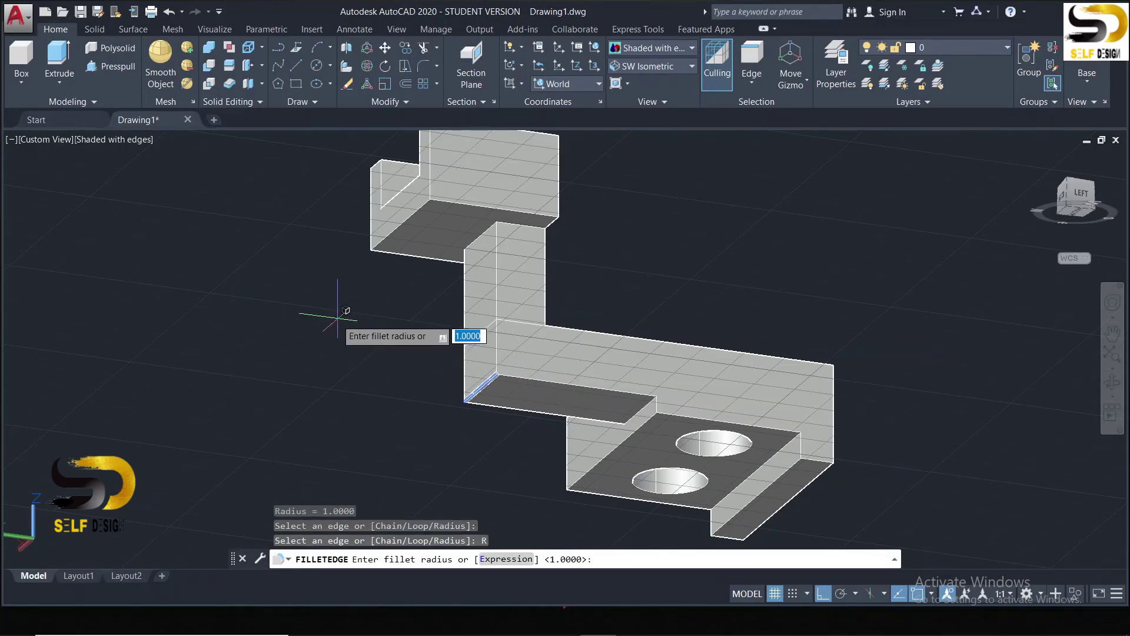
{"action": "type", "text": "15"}
{"action": "key", "text": "Return"}
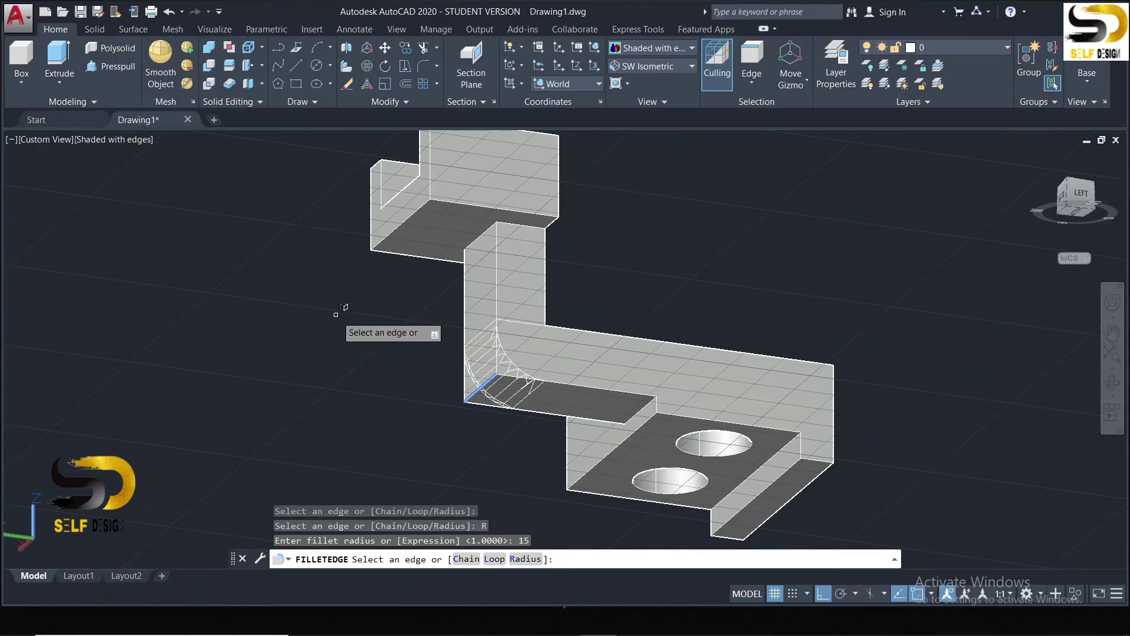
{"action": "key", "text": "Return"}
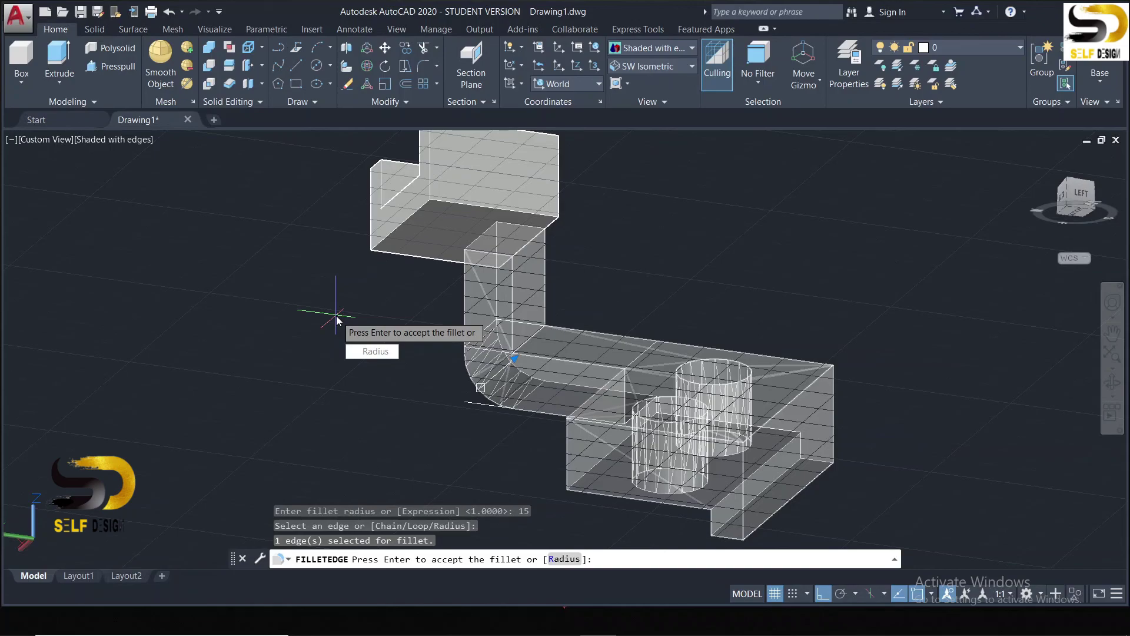
{"action": "key", "text": "Return"}
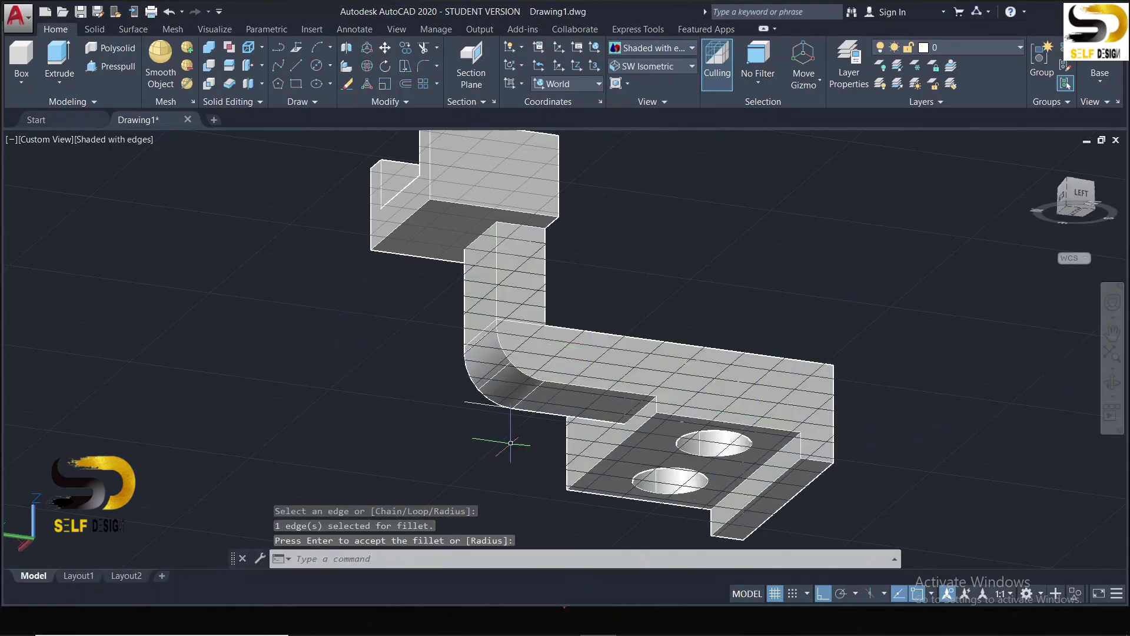
- Delete the overlapping duplicate solid and return to SW Isometric view
{"action": "left_click", "coordinate": [780, 378]}
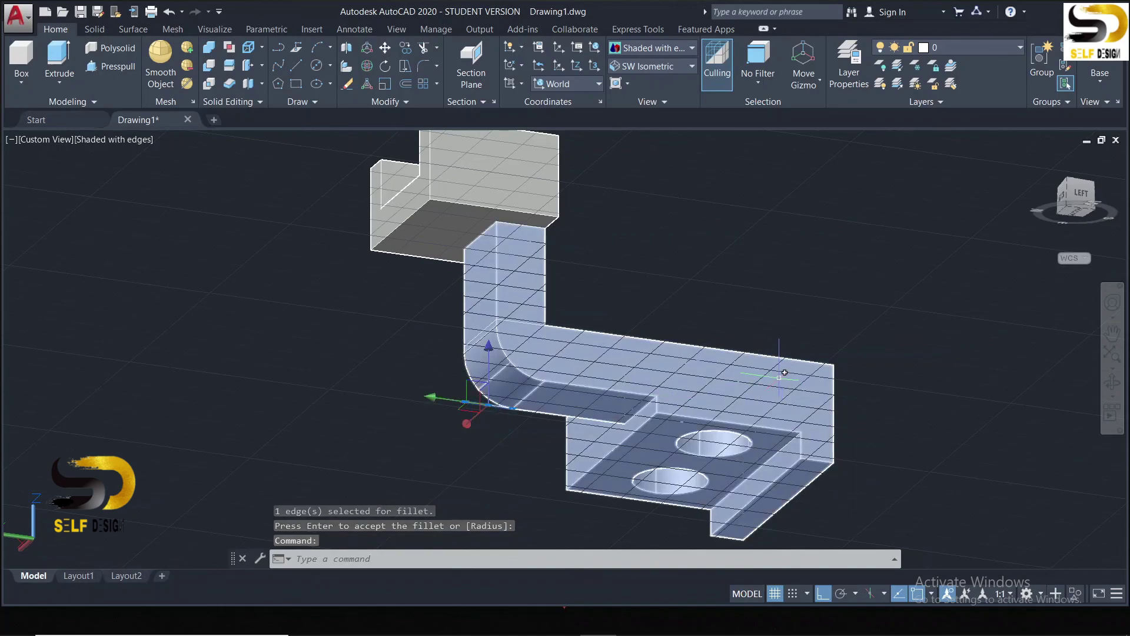
{"action": "key", "text": "Delete"}
{"action": "left_click", "coordinate": [652, 67]}
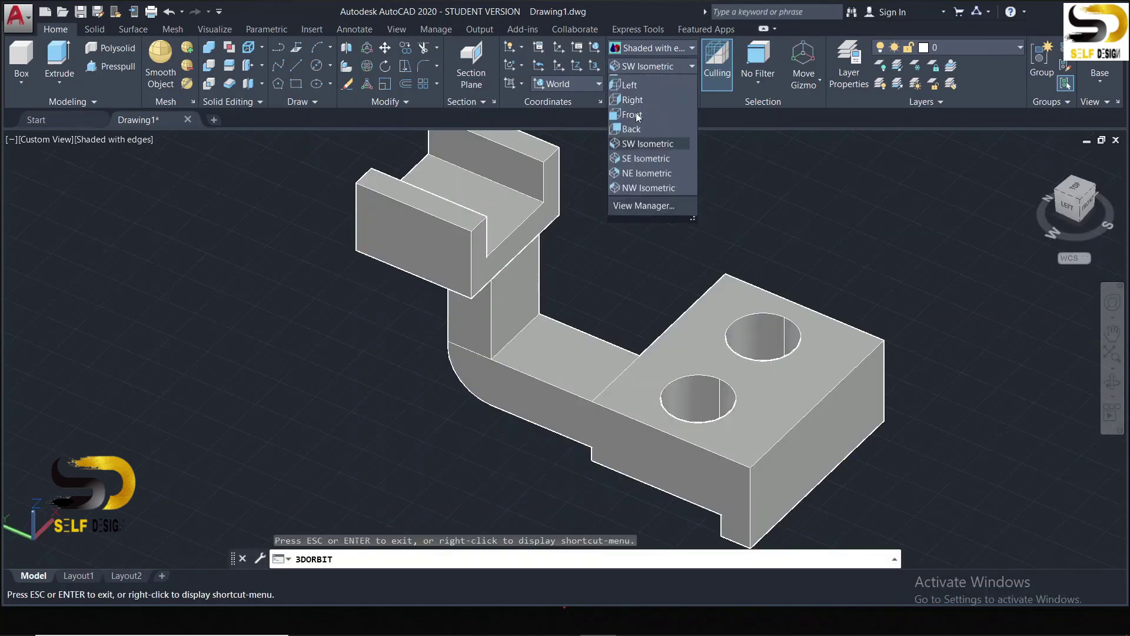
{"action": "left_click", "coordinate": [647, 171]}
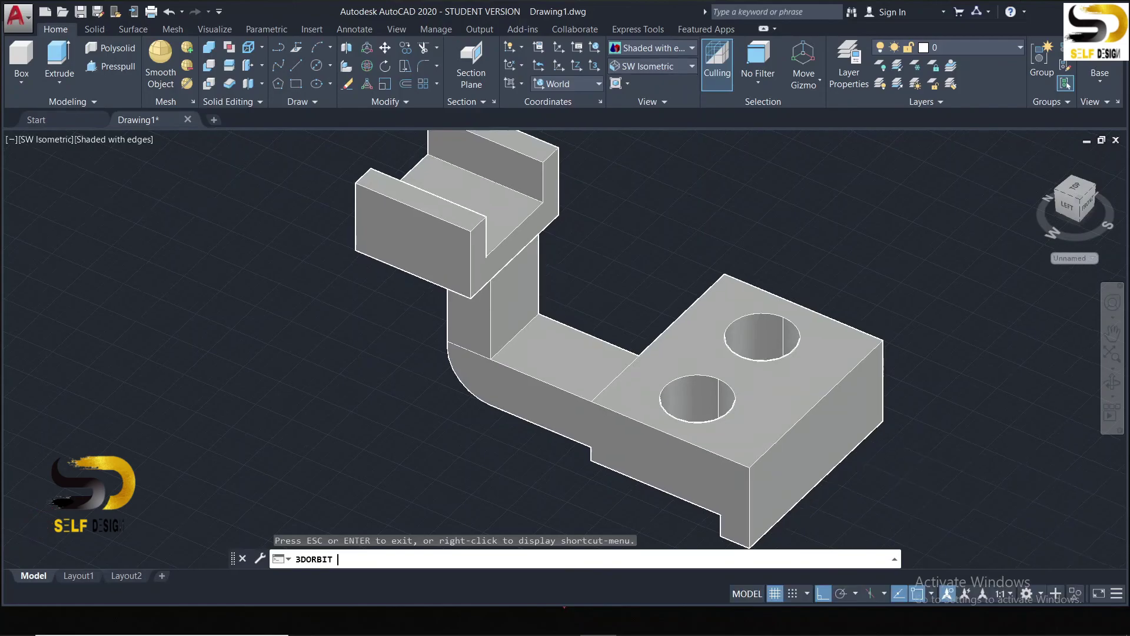